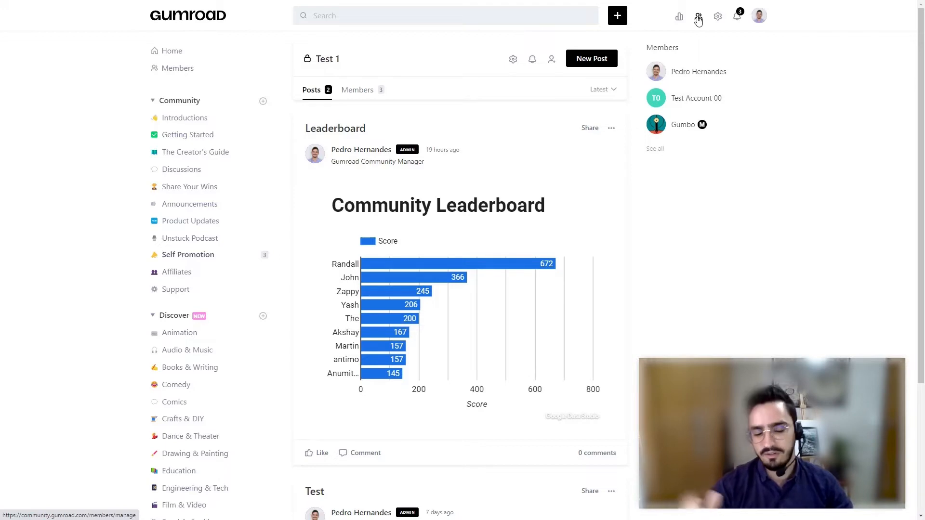
- Switch to the Leaderboard workbook in Excel and examine the posts, comments, likes received and score columns
{"action": "key", "text": "alt+Tab"}
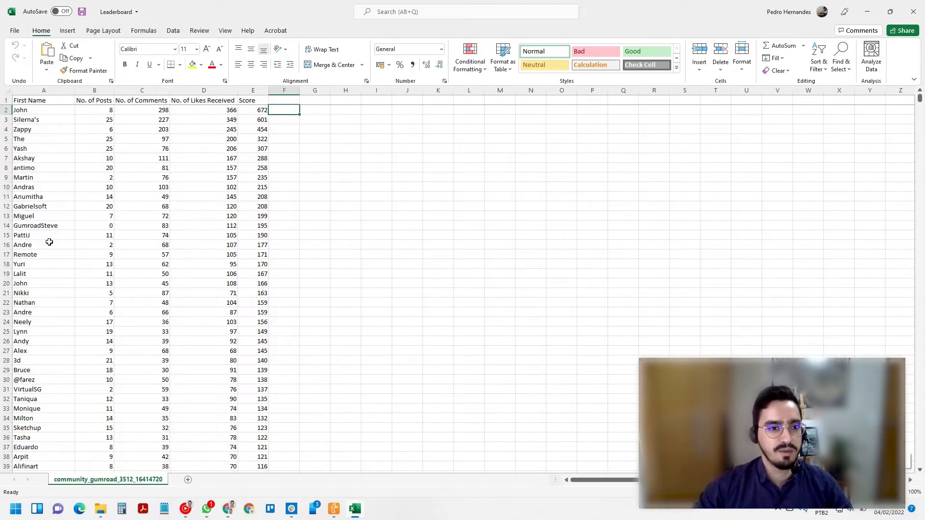
{"action": "left_click", "coordinate": [94, 90]}
{"action": "left_click", "coordinate": [143, 86]}
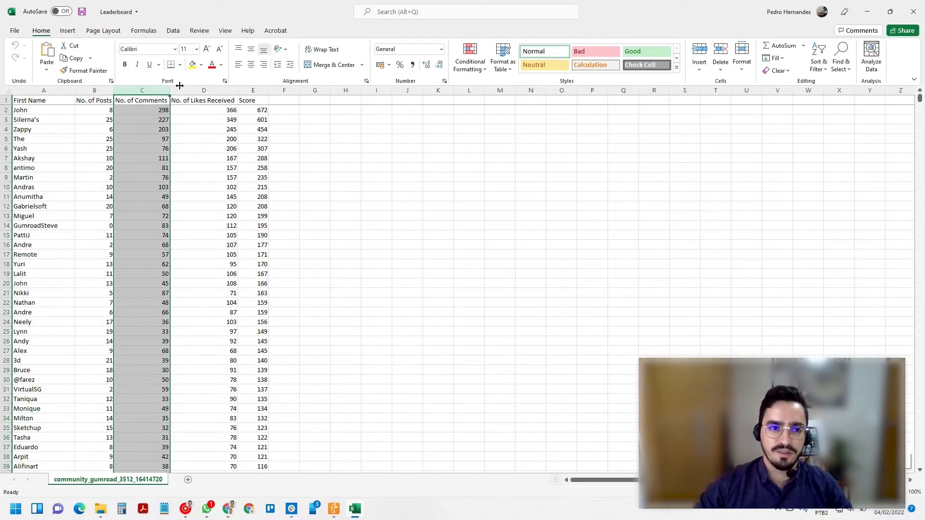
{"action": "left_click", "coordinate": [235, 85]}
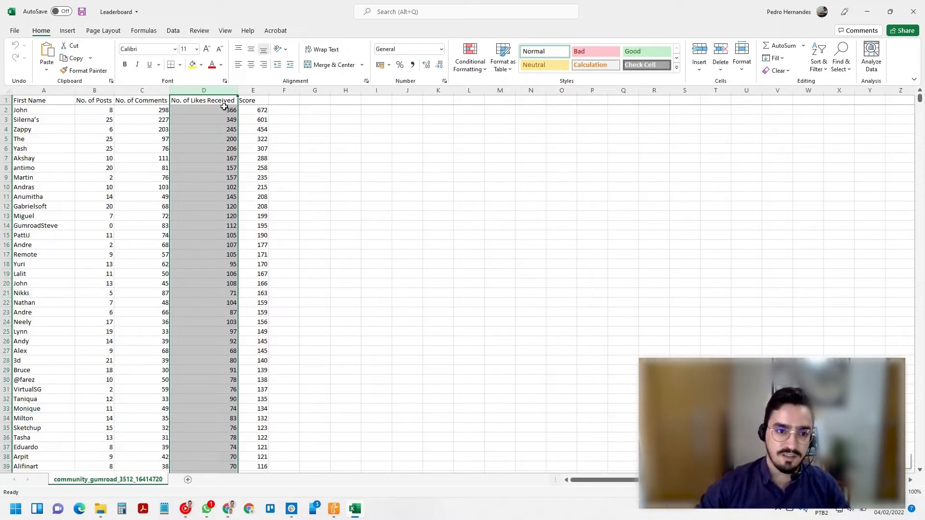
{"action": "left_click", "coordinate": [257, 111]}
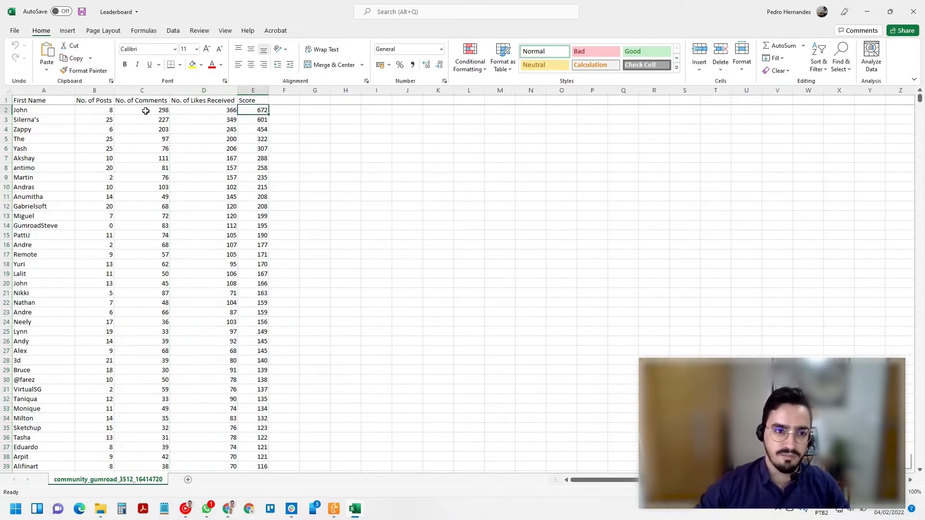
{"action": "left_click_drag", "start_coordinate": [116, 111], "coordinate": [217, 109]}
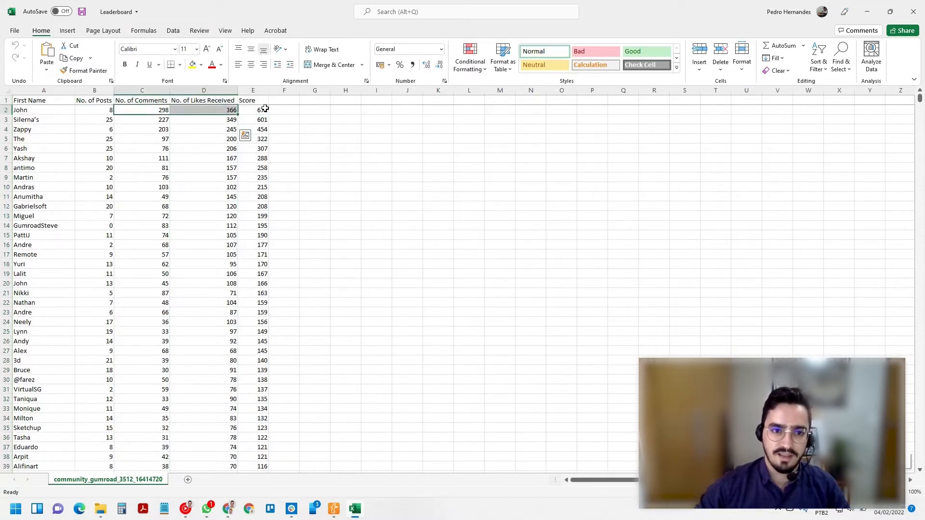
{"action": "left_click", "coordinate": [261, 109]}
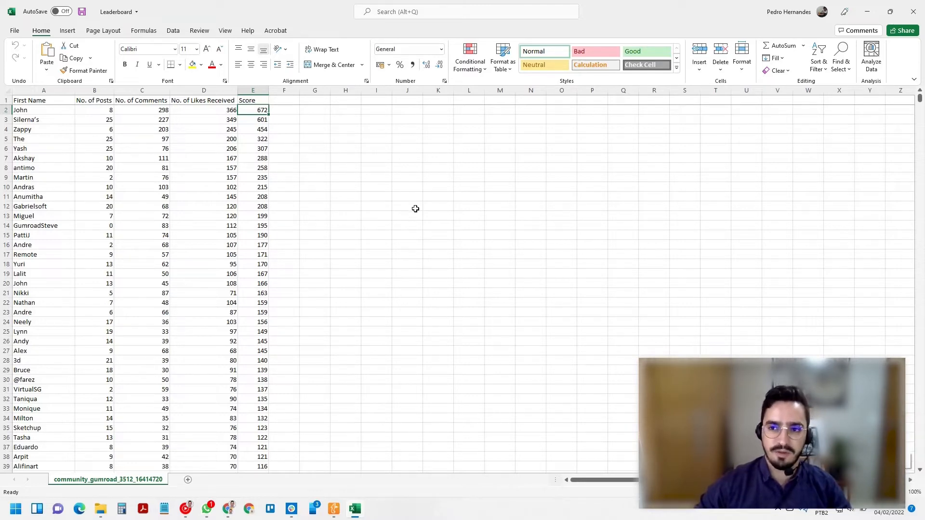
- Return to the Gumroad community page and examine the leaderboard chart embedded in the post, comparing it with the Excel data
{"action": "key", "text": "super+Tab"}
{"action": "left_click", "coordinate": [416, 207]}
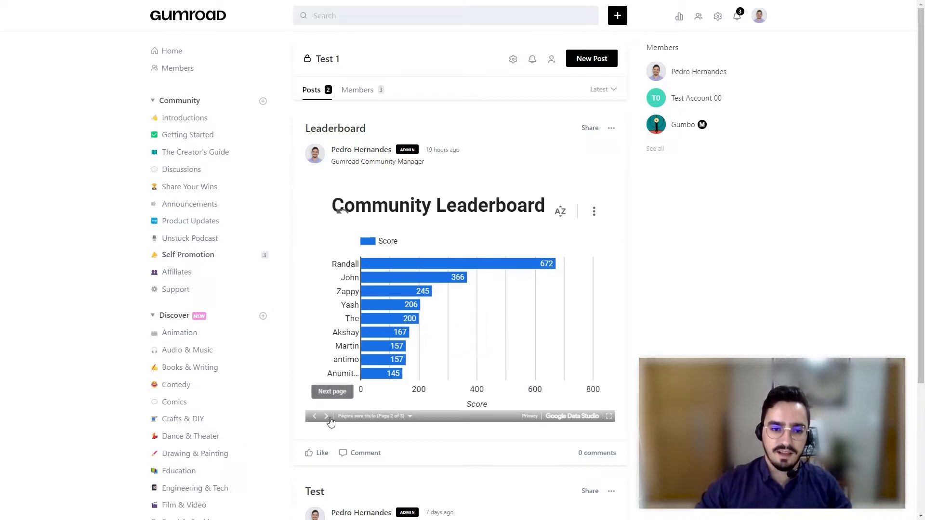
{"action": "left_click", "coordinate": [327, 417]}
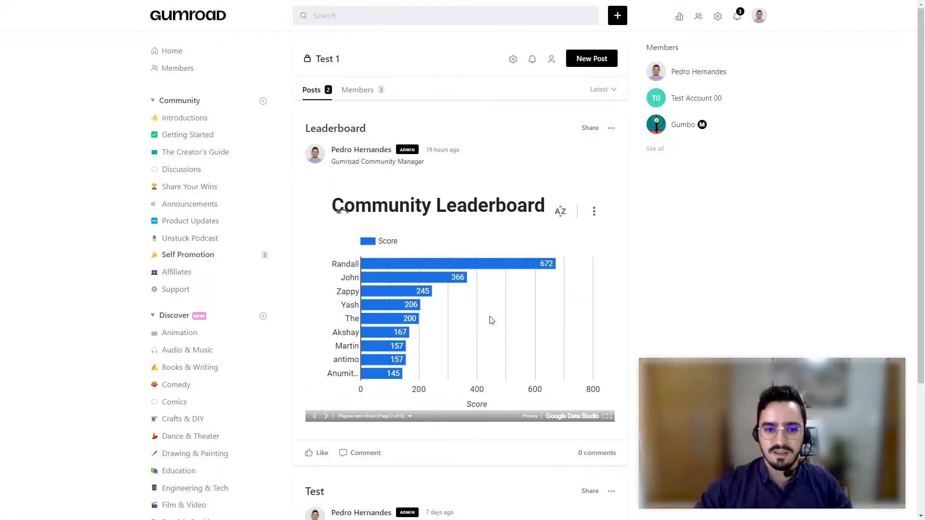
{"action": "key", "text": "alt+Tab"}
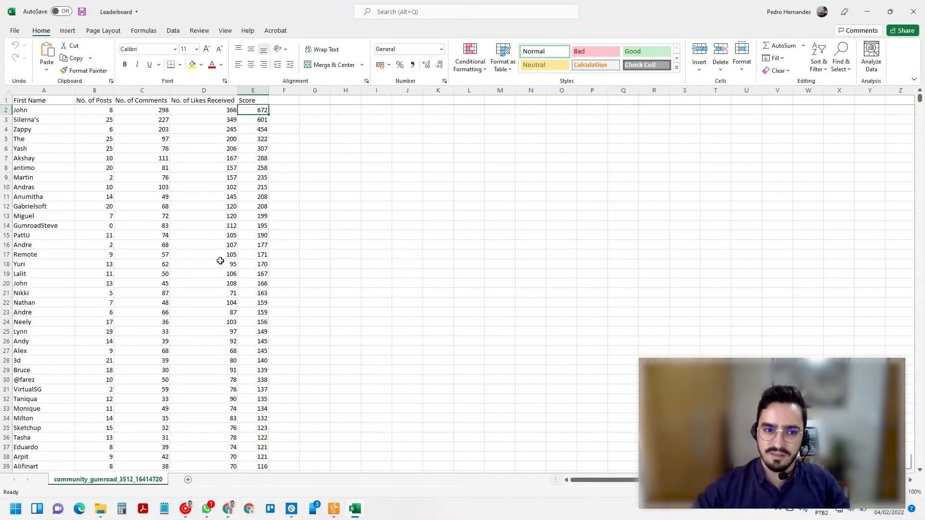
{"action": "key", "text": "alt+Tab"}
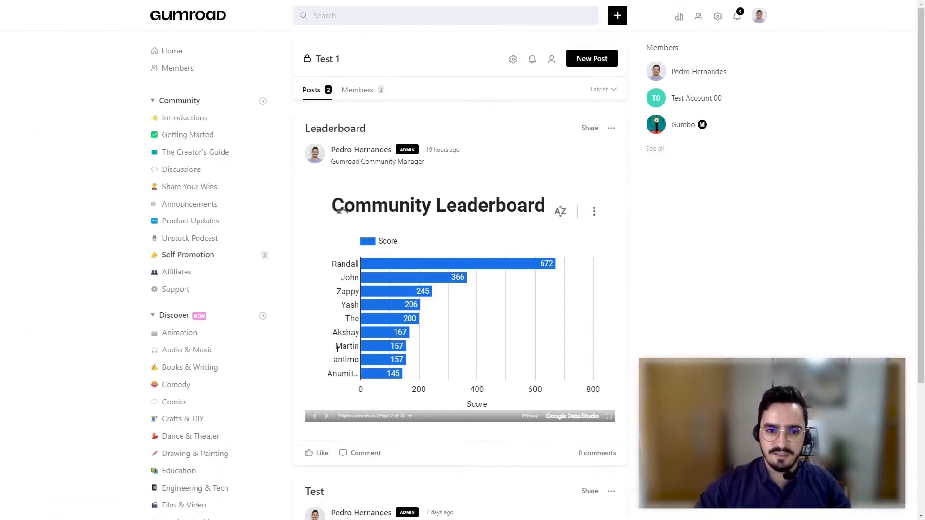
- In the Excel workbook, highlight the First Name and Score entries from row 1 to row 11
{"action": "key", "text": "alt+Tab"}
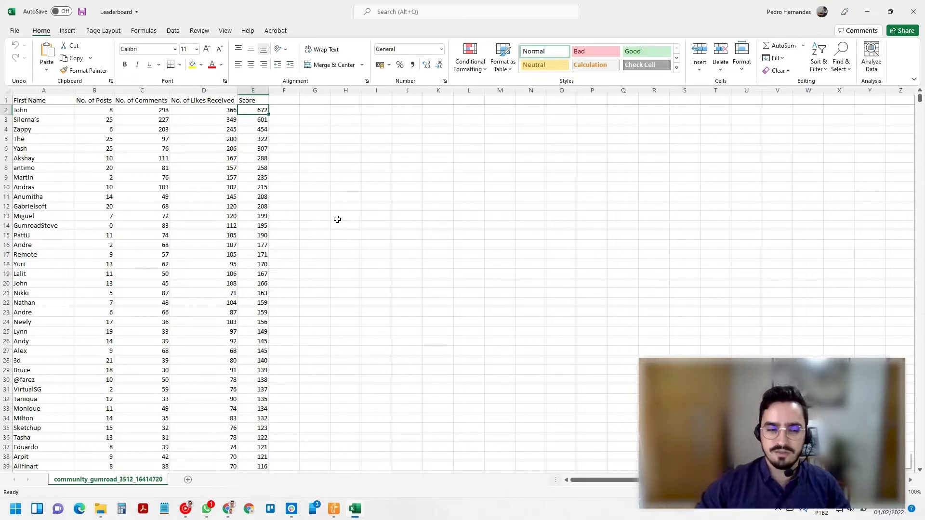
{"action": "left_click", "coordinate": [54, 103]}
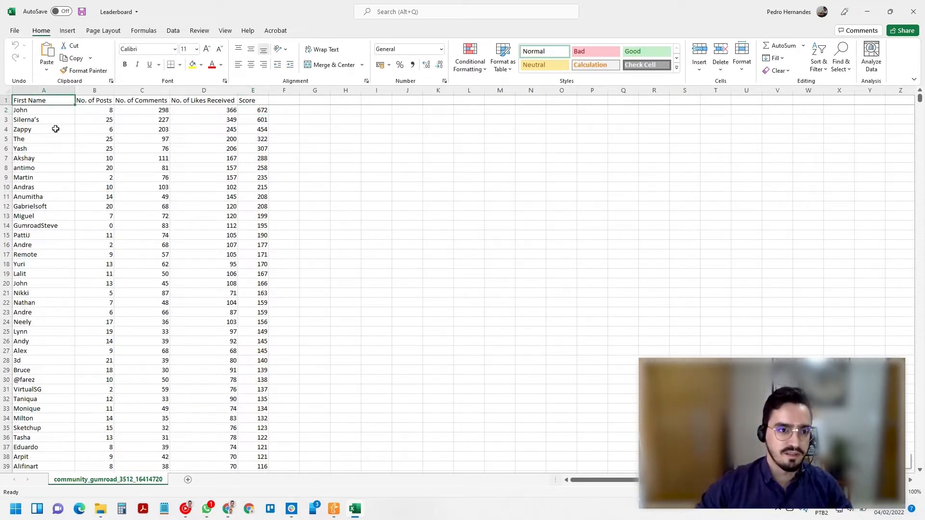
{"action": "left_click", "coordinate": [46, 194], "text": "shift"}
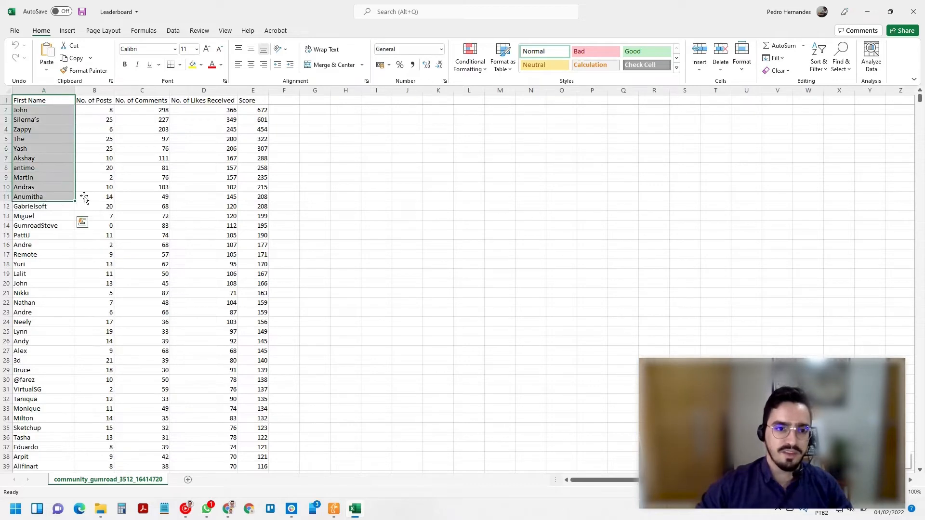
{"action": "left_click_drag", "start_coordinate": [246, 101], "coordinate": [248, 198]}
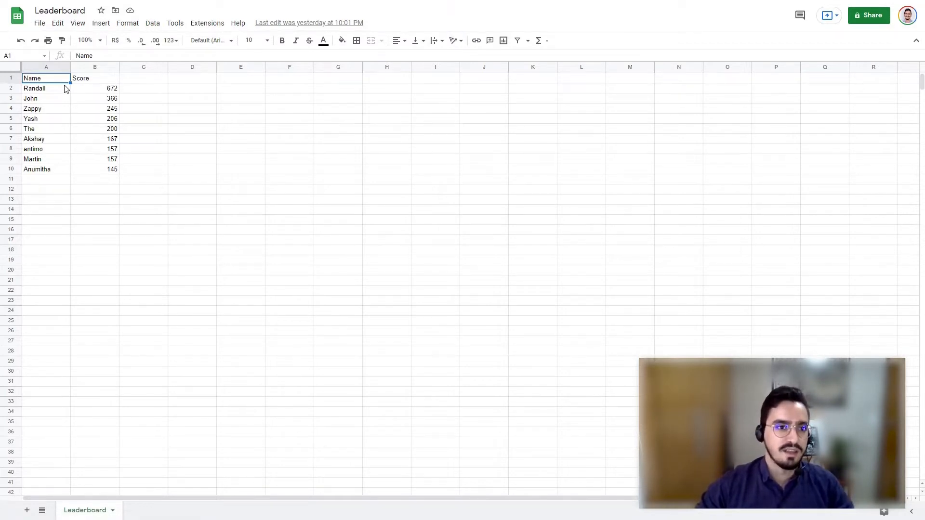
- Review the Name and Score entries in the Leaderboard sheet of Google Sheets, starting at row 2
{"action": "left_click_drag", "start_coordinate": [66, 88], "coordinate": [56, 173]}
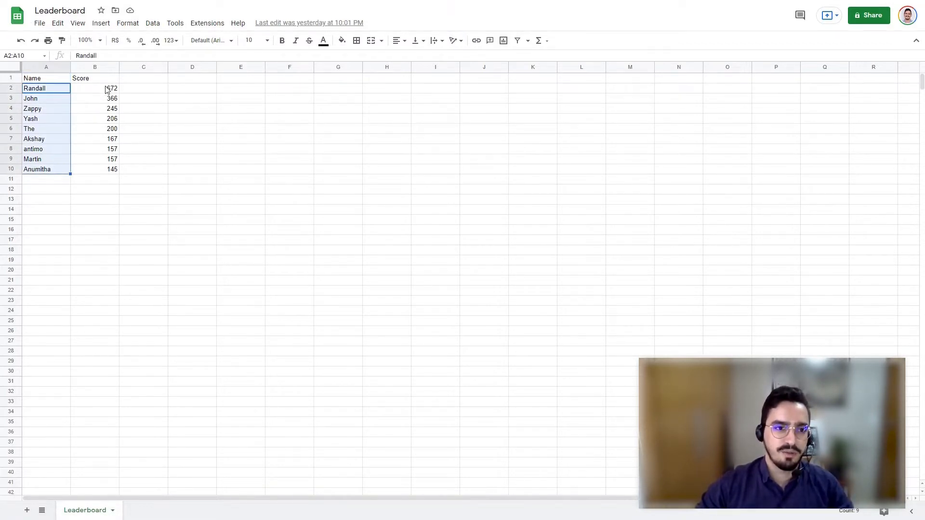
{"action": "left_click_drag", "start_coordinate": [107, 89], "coordinate": [91, 173]}
{"action": "left_click_drag", "start_coordinate": [53, 89], "coordinate": [33, 168]}
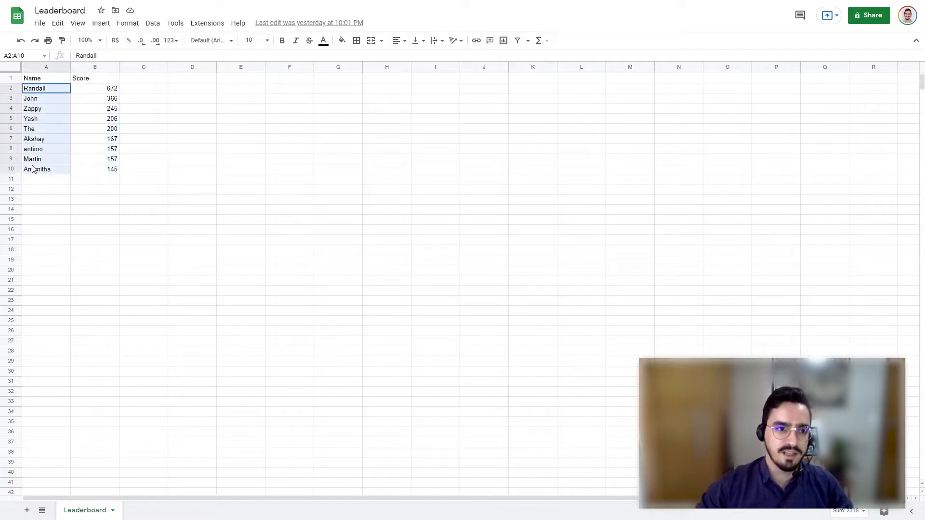
{"action": "left_click_drag", "start_coordinate": [97, 88], "coordinate": [89, 163]}
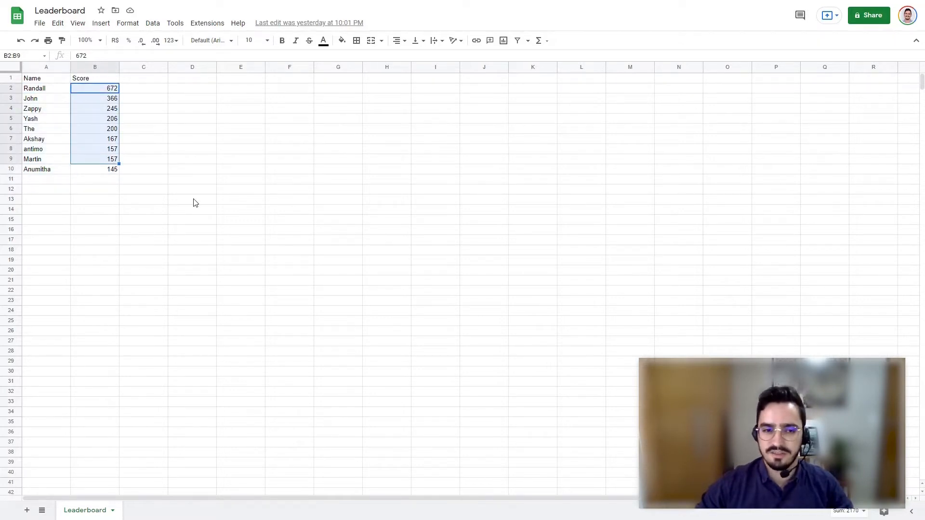
{"action": "left_click", "coordinate": [124, 192]}
{"action": "left_click", "coordinate": [117, 181]}
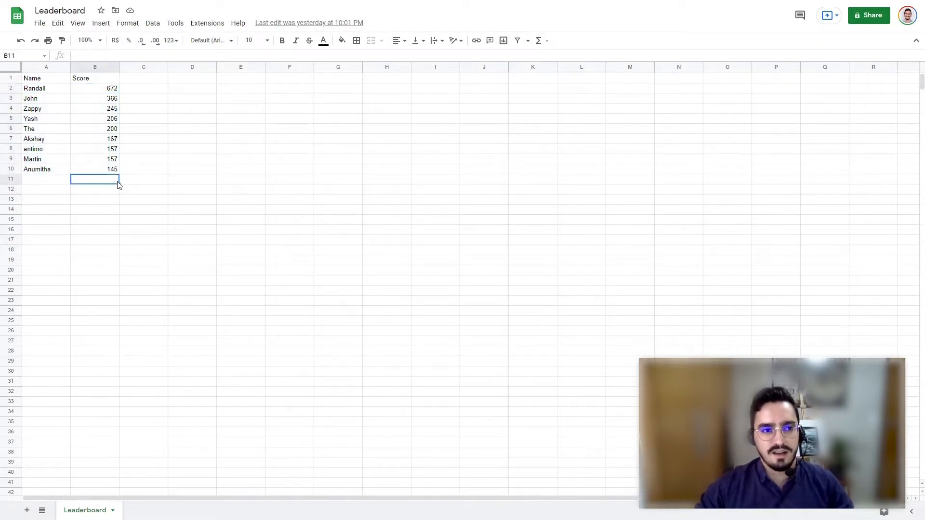
- Switch to Data Studio and create a new report
{"action": "key", "text": "ctrl+Tab"}
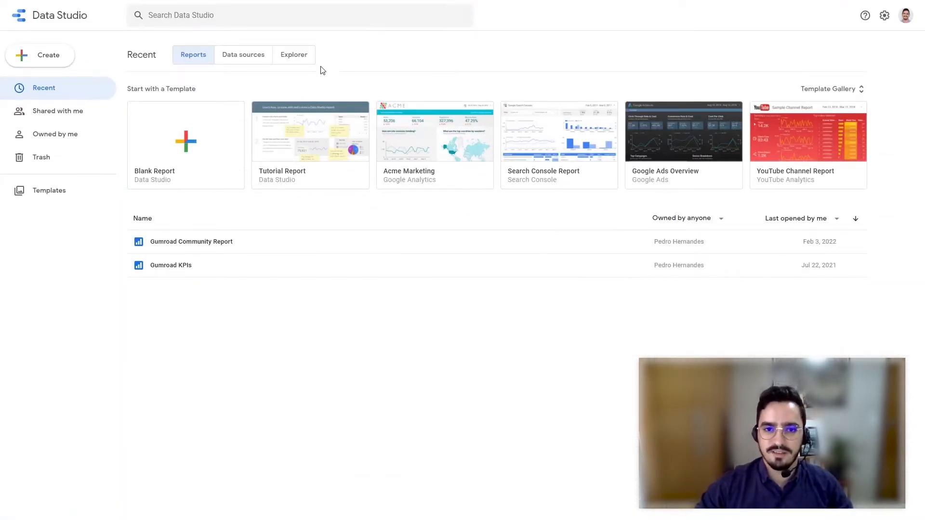
{"action": "left_click", "coordinate": [58, 62]}
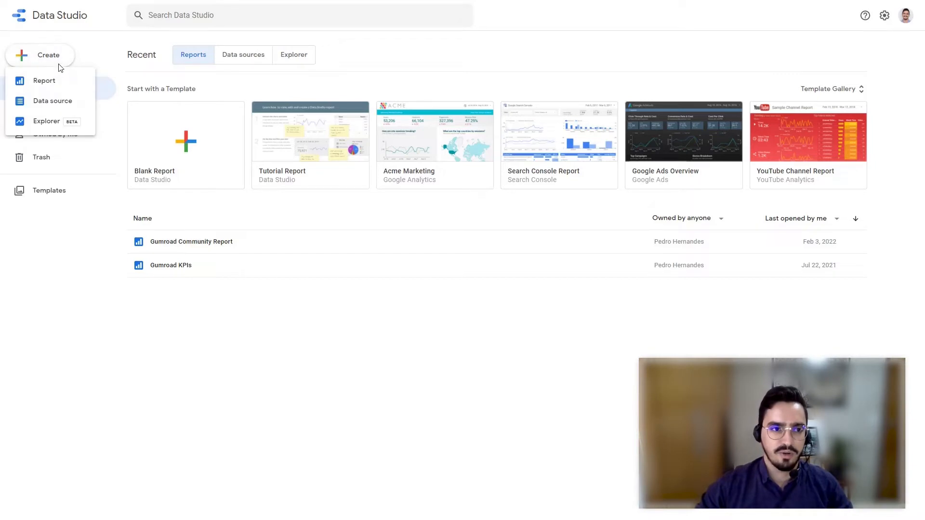
{"action": "left_click", "coordinate": [44, 81]}
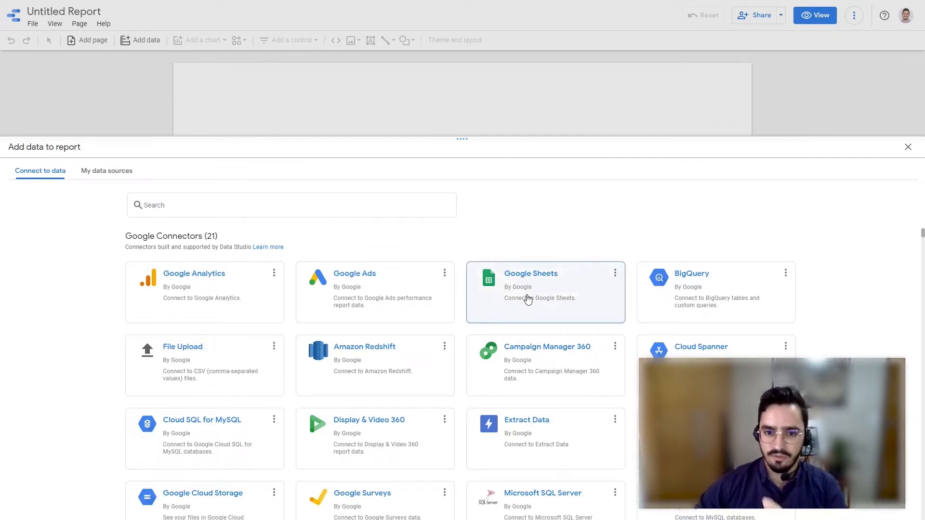
- Check the existing data sources, search the available connectors for "csv" and clear the search
{"action": "left_click", "coordinate": [111, 174]}
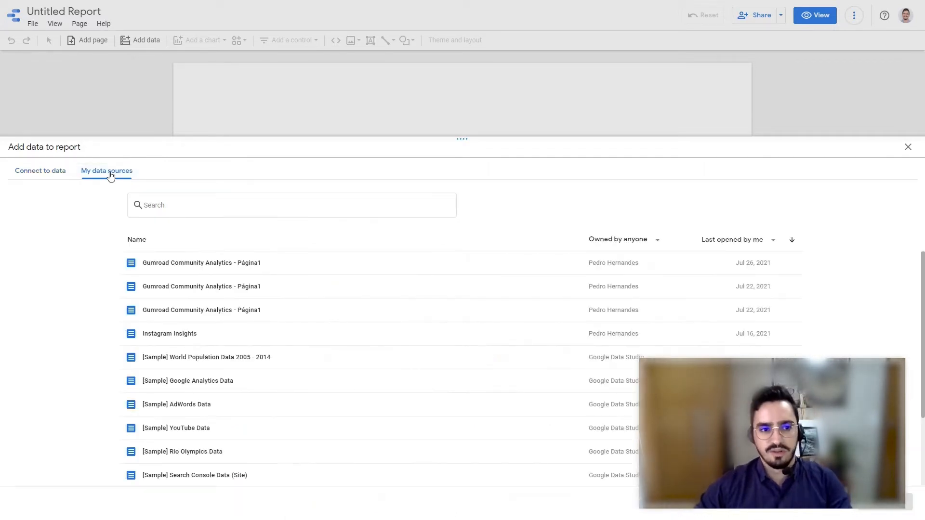
{"action": "left_click", "coordinate": [59, 179]}
{"action": "left_click", "coordinate": [224, 208]}
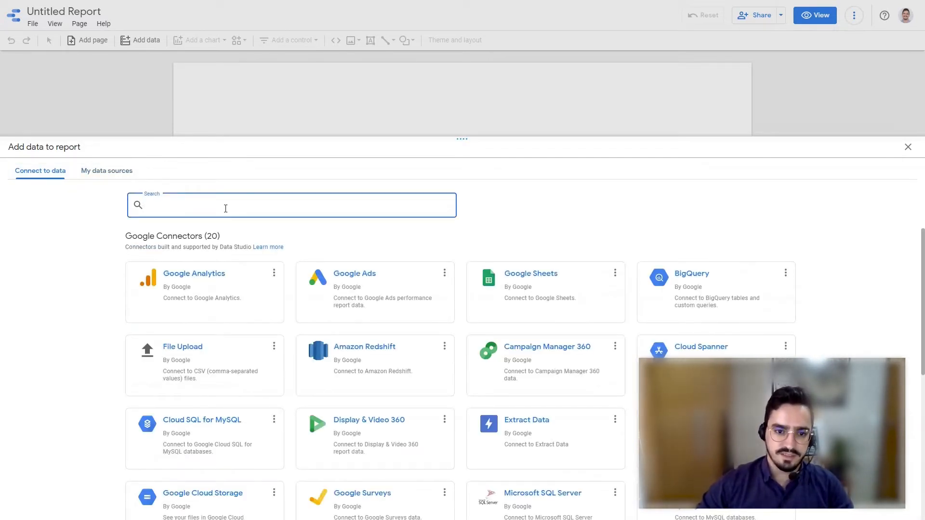
{"action": "type", "text": "csv"}
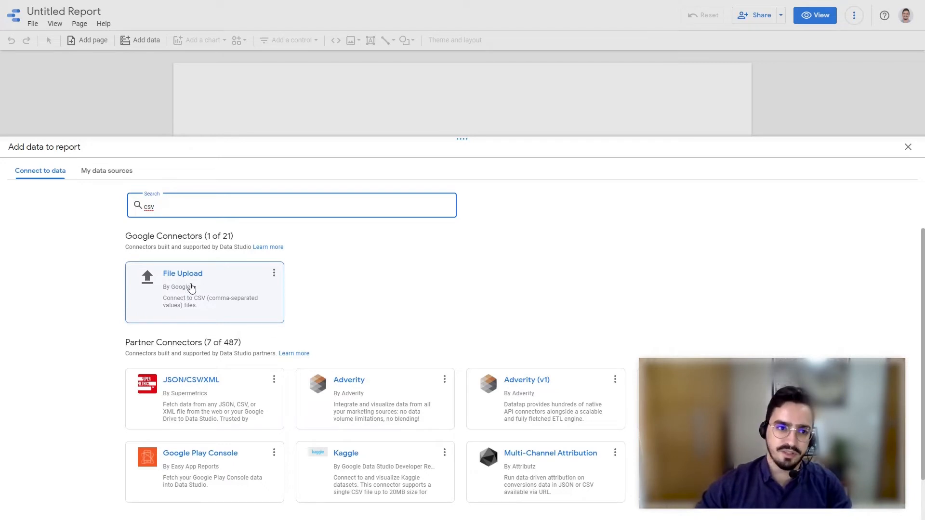
{"action": "key", "text": "BackSpace"}
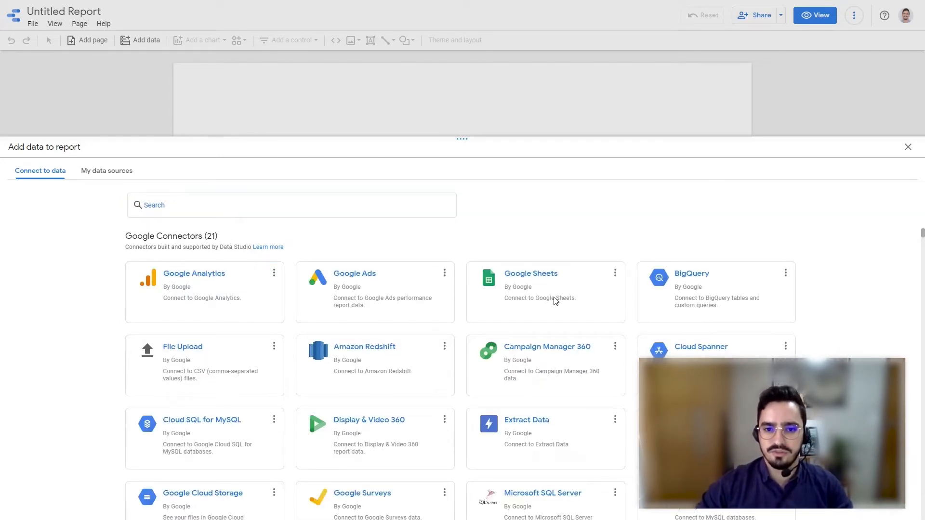
- Add the Leaderboard worksheet of the Leaderboard spreadsheet to the report through the Google Sheets connector and deselect the inserted table
{"action": "left_click", "coordinate": [522, 290]}
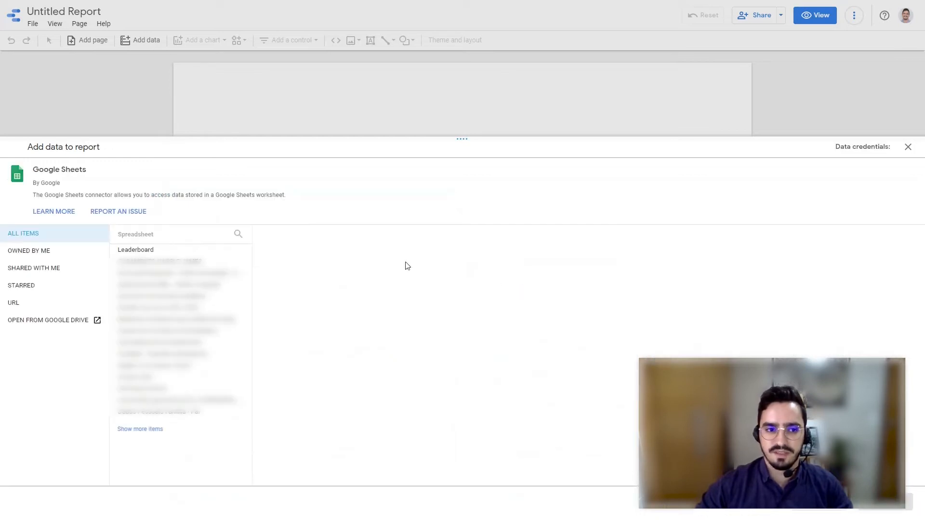
{"action": "left_click", "coordinate": [149, 254]}
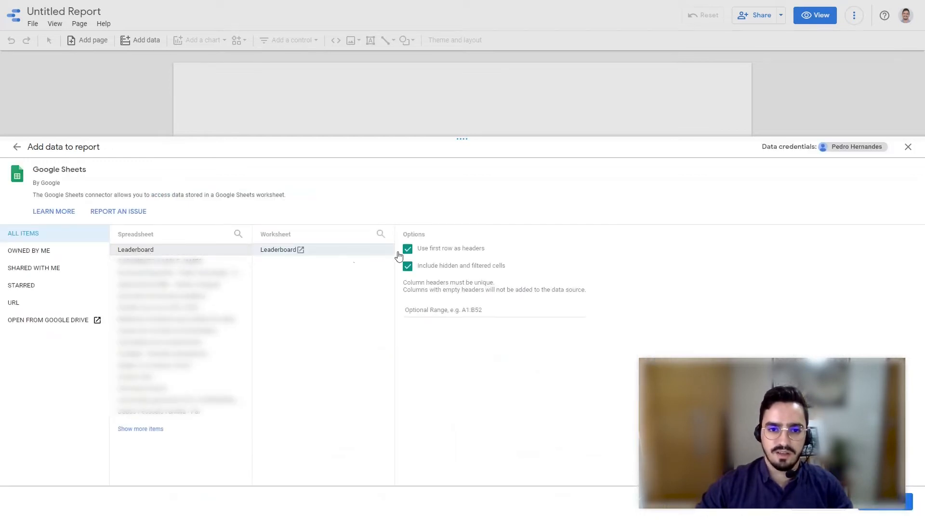
{"action": "left_click", "coordinate": [894, 512]}
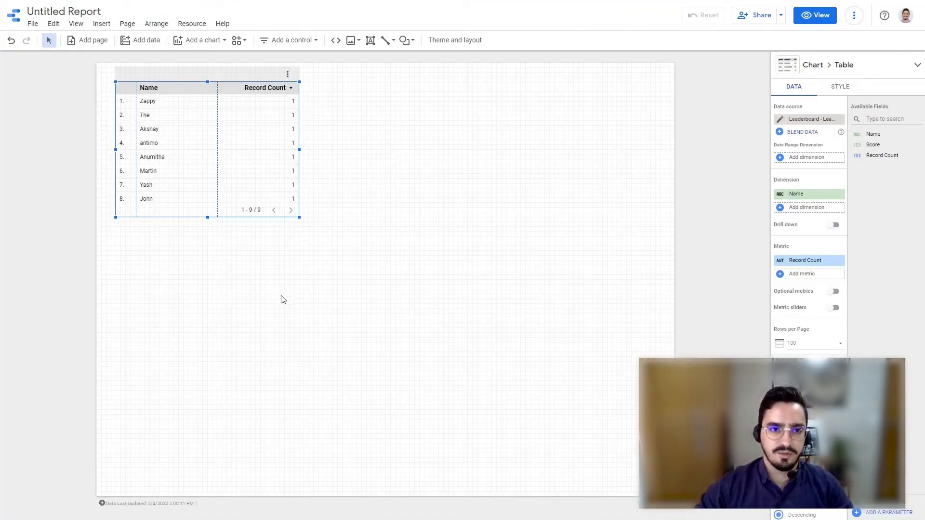
{"action": "left_click", "coordinate": [319, 288]}
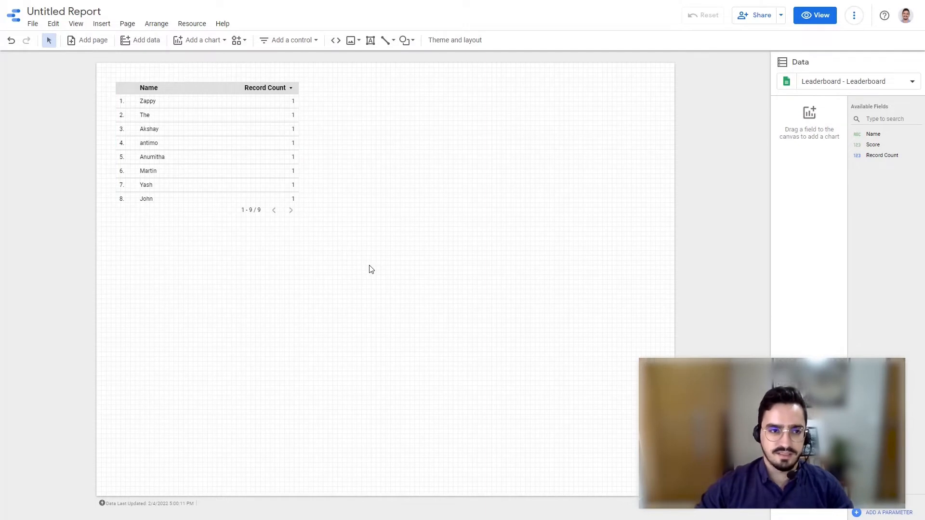
- Set the current page's canvas size to 450 px wide and 370 px high
{"action": "left_click", "coordinate": [127, 25]}
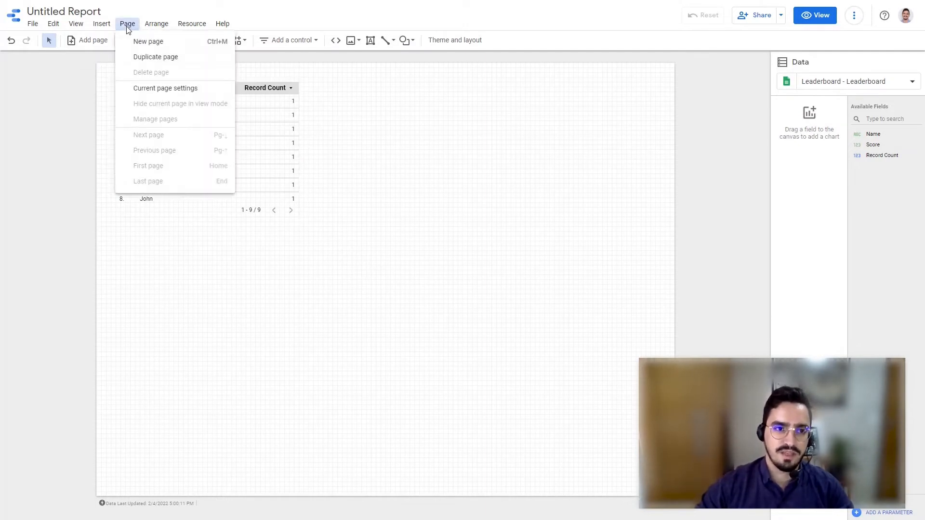
{"action": "left_click", "coordinate": [151, 89]}
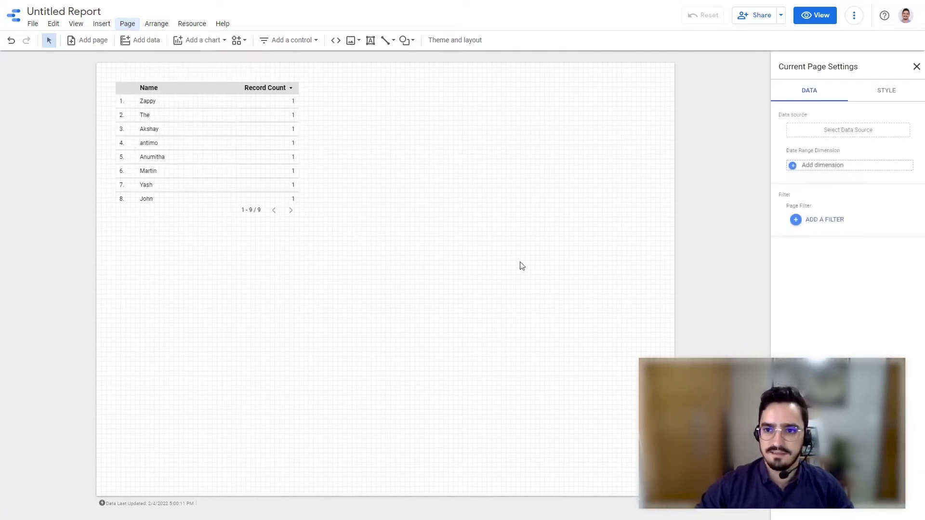
{"action": "left_click", "coordinate": [876, 92]}
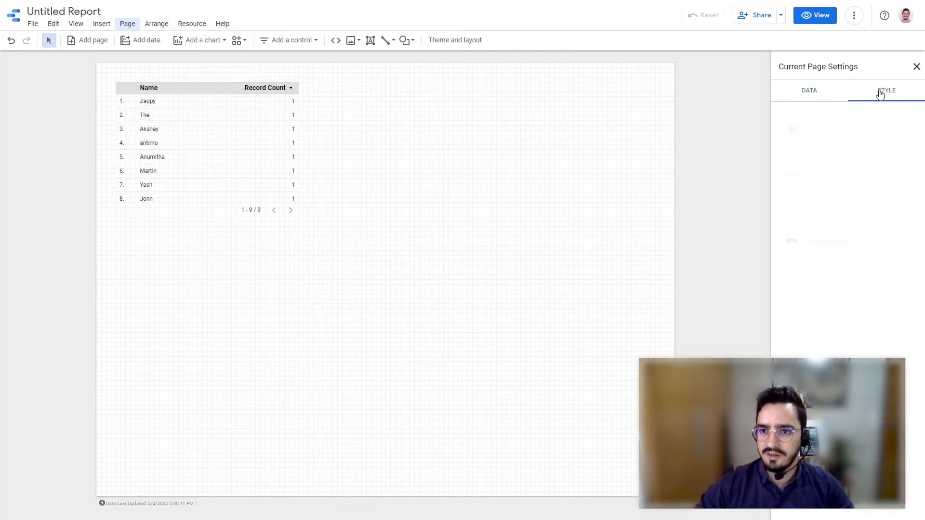
{"action": "left_click", "coordinate": [818, 208]}
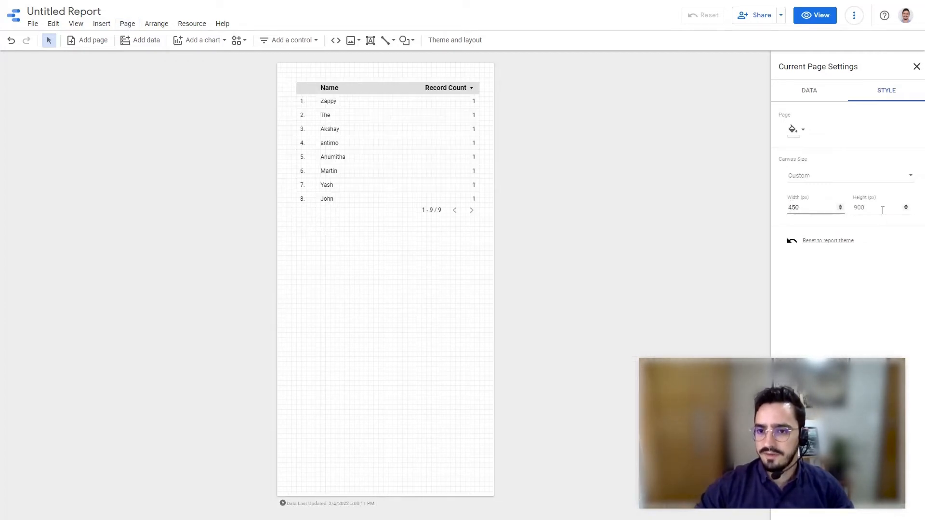
{"action": "left_click", "coordinate": [883, 211]}
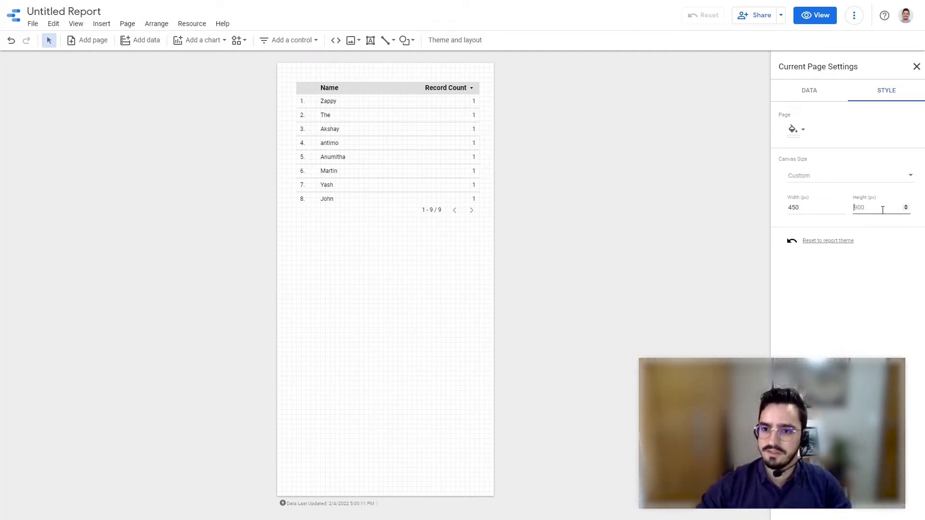
{"action": "key", "text": "Return"}
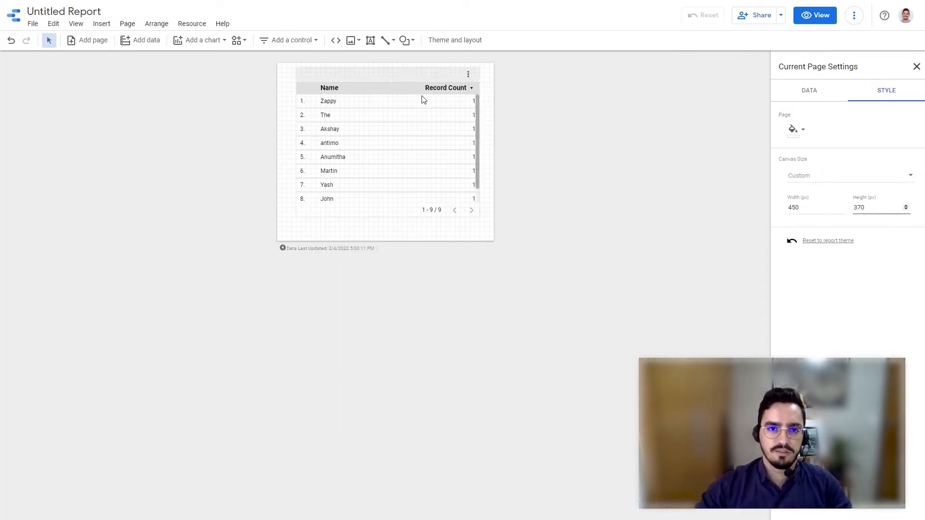
- Move the table slightly lower on the canvas and replace its Record Count metric with Score as a second dimension
{"action": "left_click", "coordinate": [398, 99]}
{"action": "key", "text": "Down"}
{"action": "key", "text": "Down"}
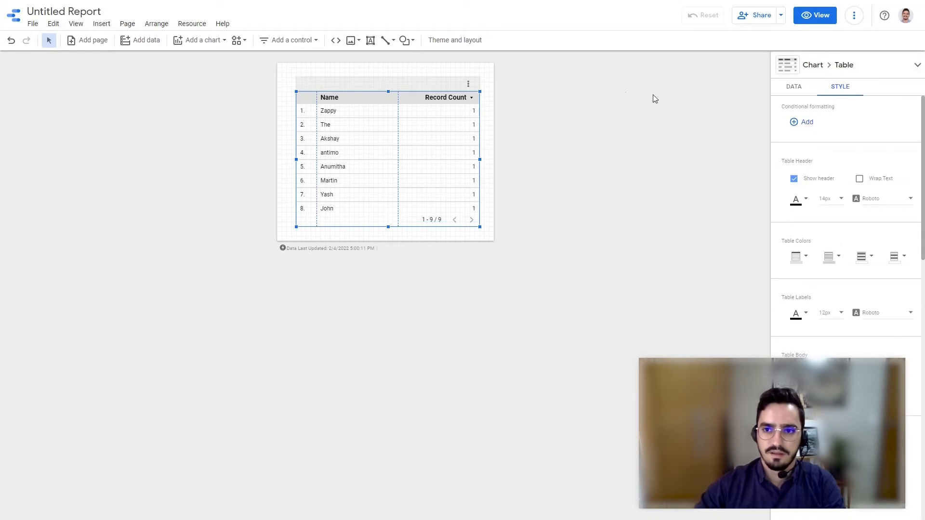
{"action": "left_click", "coordinate": [795, 90]}
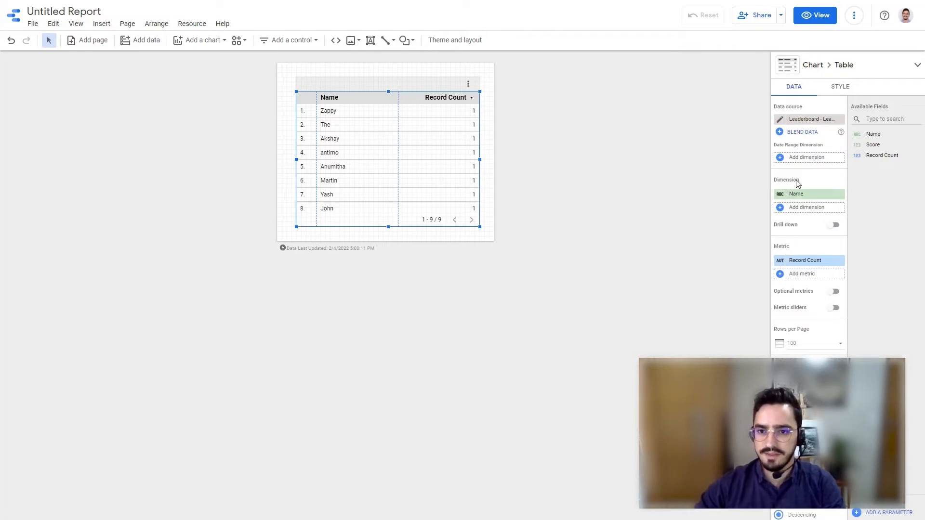
{"action": "left_click_drag", "start_coordinate": [873, 145], "coordinate": [827, 212]}
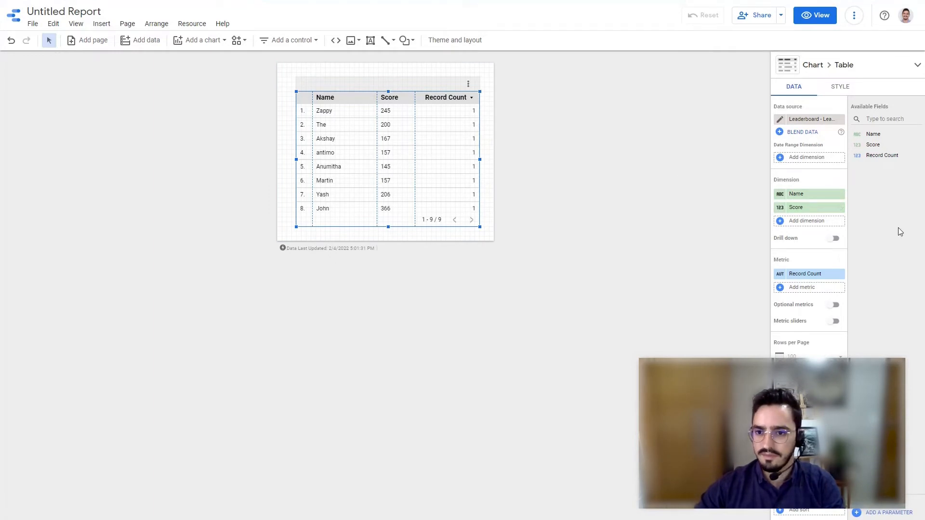
{"action": "left_click", "coordinate": [842, 274]}
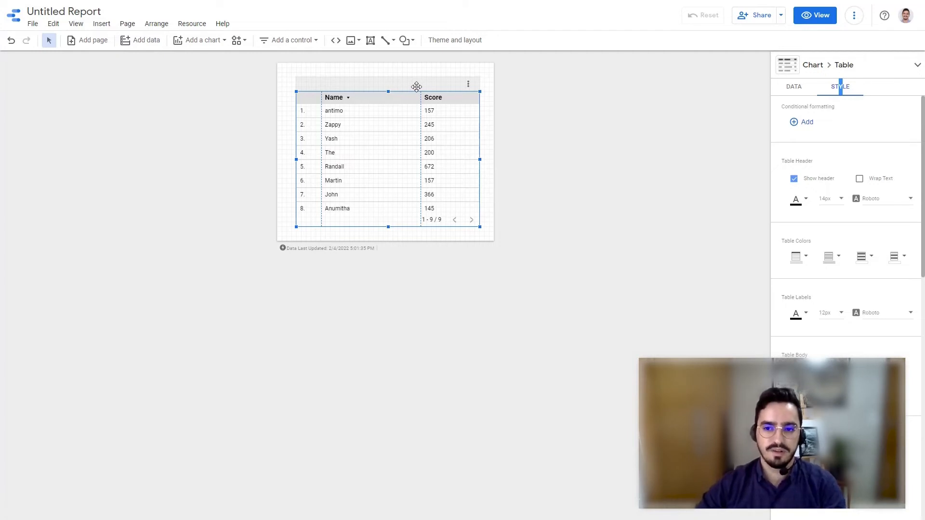
- Replace the table with a horizontal bar chart of Name that uses Score as its metric
{"action": "key", "text": "Delete"}
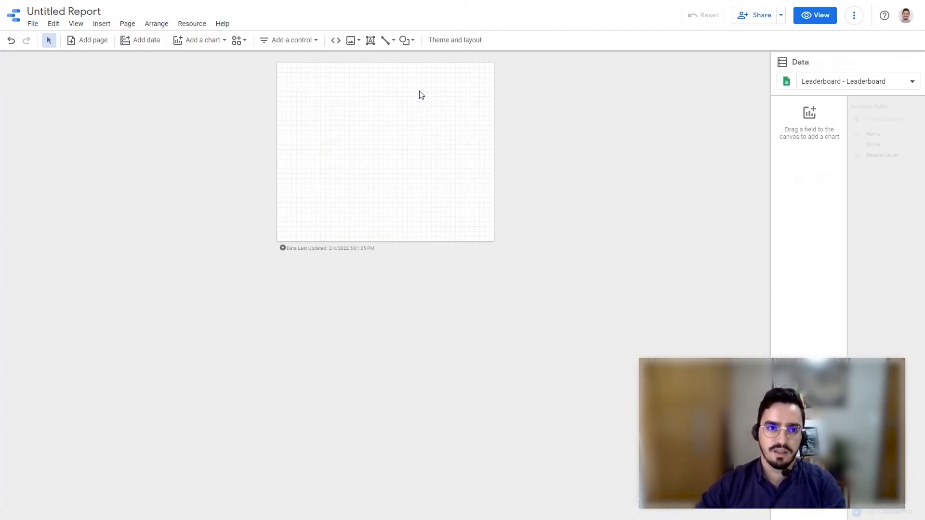
{"action": "left_click", "coordinate": [205, 46]}
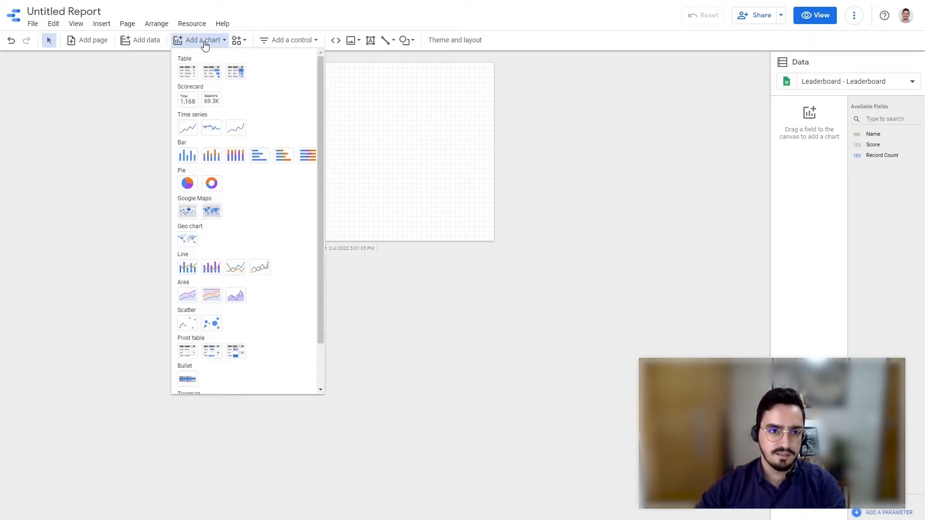
{"action": "left_click", "coordinate": [261, 158]}
{"action": "left_click", "coordinate": [296, 92]}
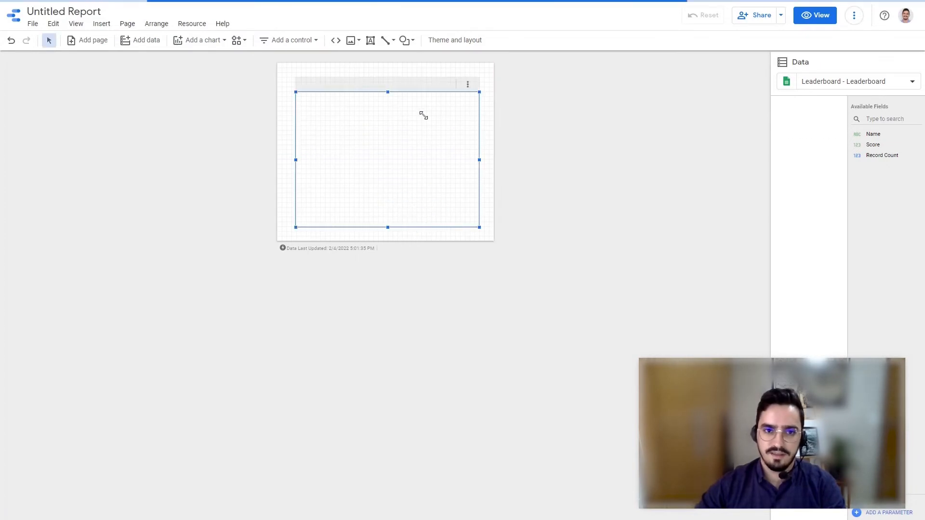
{"action": "left_click_drag", "start_coordinate": [879, 144], "coordinate": [805, 279]}
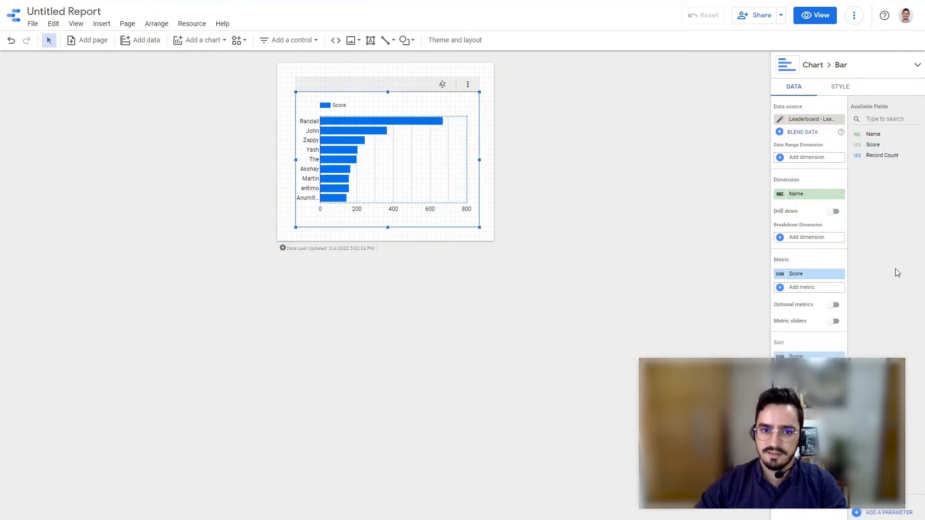
- Check the bar color options and show data labels on the bar chart
{"action": "left_click", "coordinate": [844, 87]}
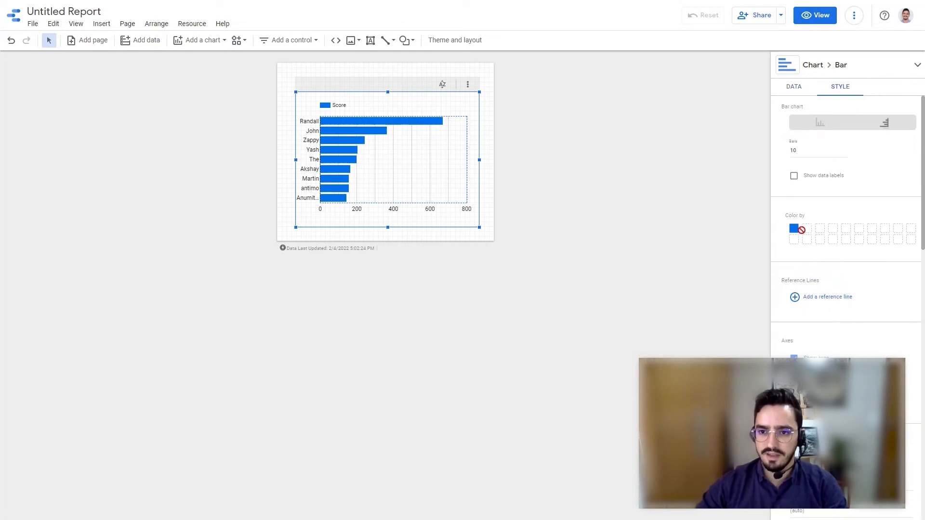
{"action": "left_click", "coordinate": [795, 229]}
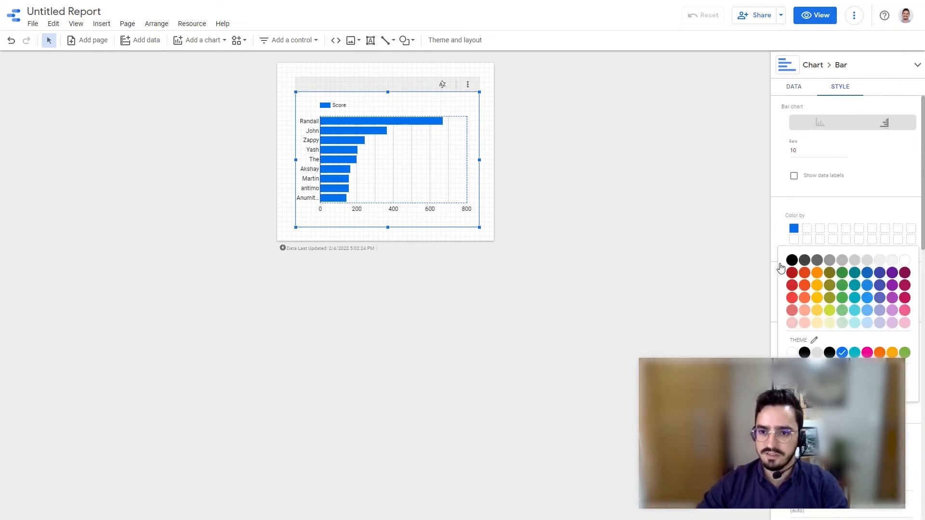
{"action": "left_click", "coordinate": [808, 181]}
{"action": "left_click", "coordinate": [805, 178]}
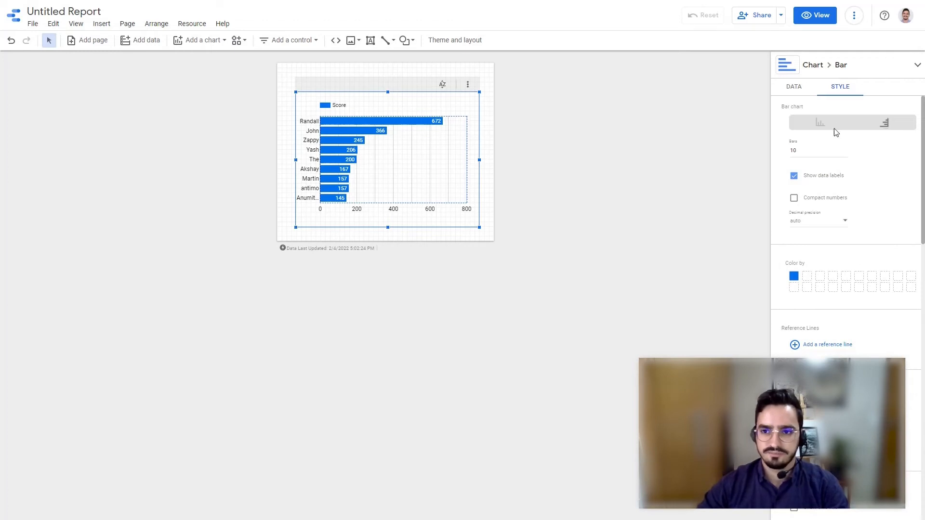
{"action": "left_click", "coordinate": [196, 41]}
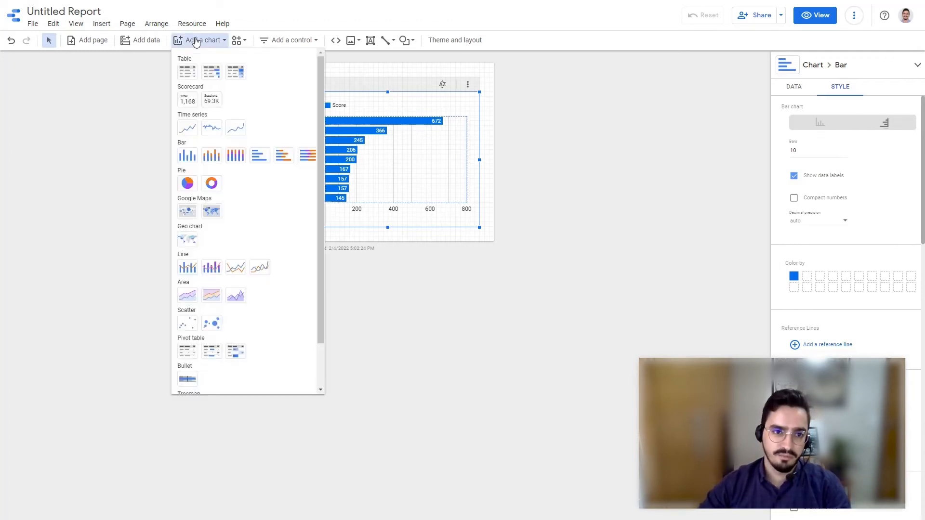
{"action": "scroll", "coordinate": [190, 316], "scroll_direction": "down", "scroll_amount": 1}
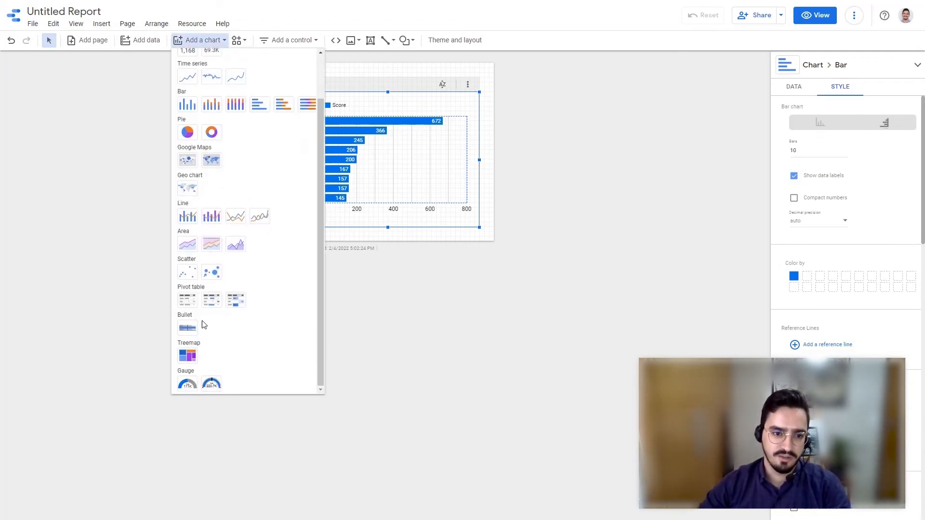
{"action": "scroll", "coordinate": [203, 326], "scroll_direction": "up", "scroll_amount": 1}
{"action": "left_click", "coordinate": [422, 304]}
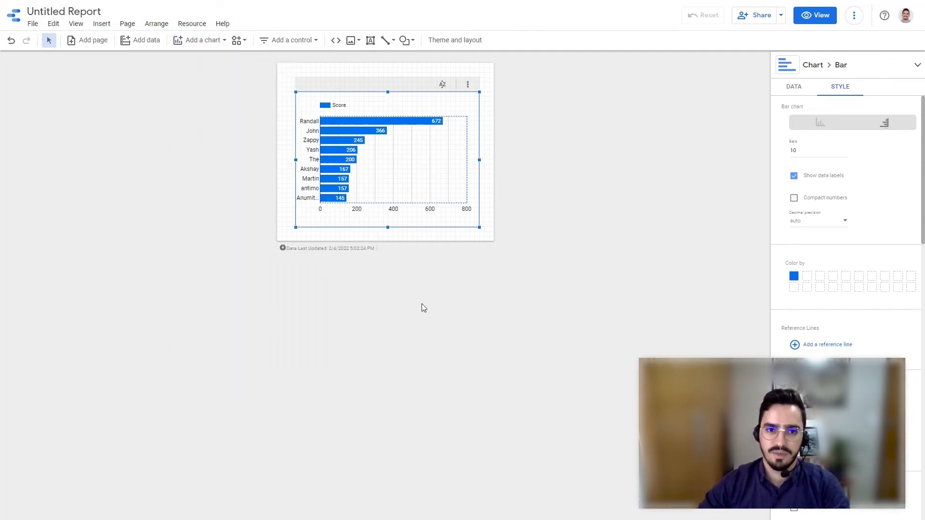
- Add a text box across the page above the bar chart reading "Community Leaderboard"
{"action": "left_click", "coordinate": [370, 40]}
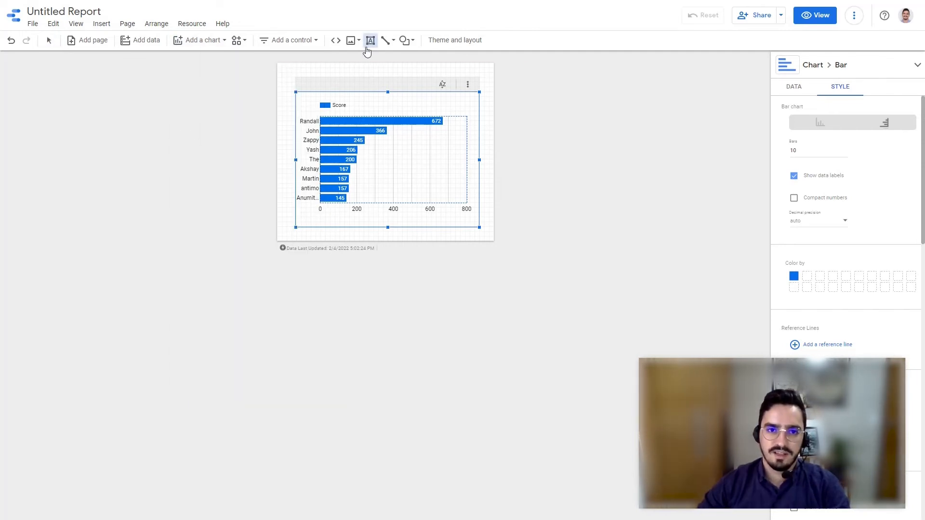
{"action": "left_click_drag", "start_coordinate": [295, 74], "coordinate": [481, 90]}
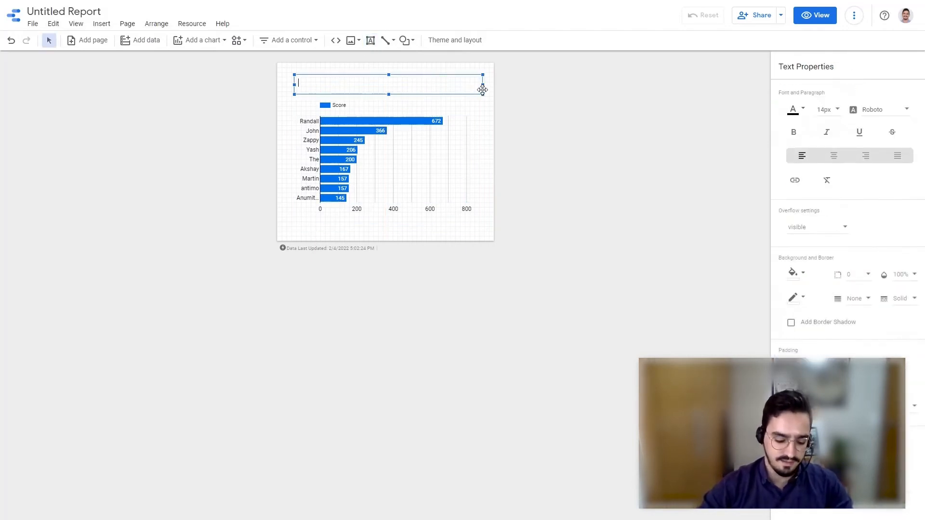
{"action": "type", "text": "Community L"}
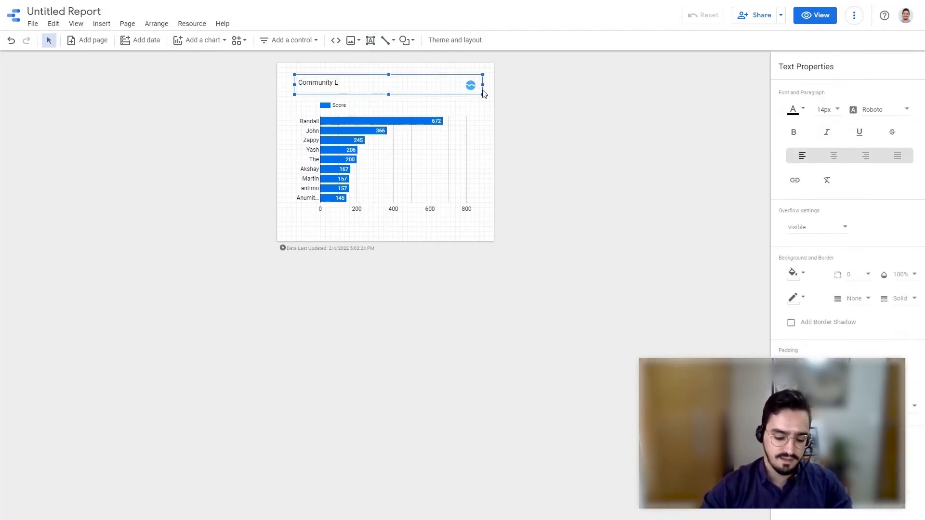
{"action": "type", "text": "eaderb"}
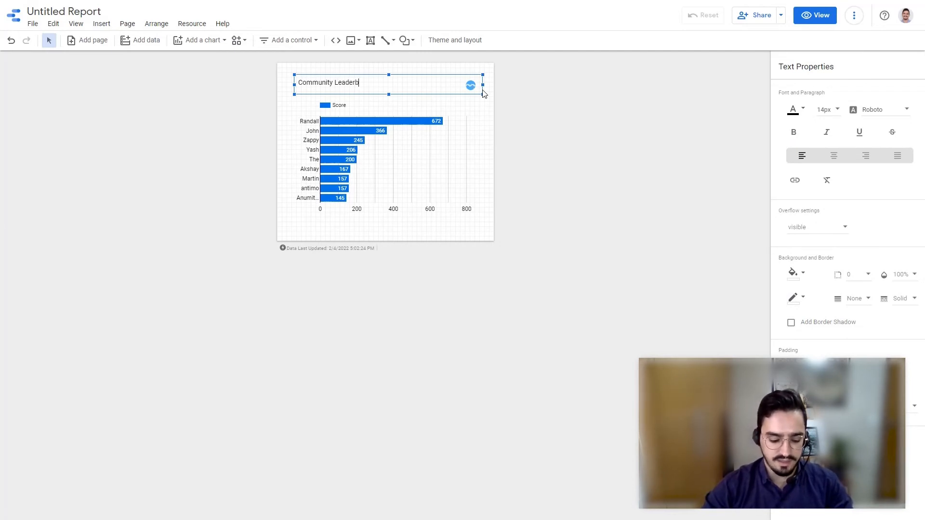
{"action": "type", "text": "oard"}
- Make the heading text bold at 20px and nudge its text box into place above the chart
{"action": "key", "text": "ctrl+a"}
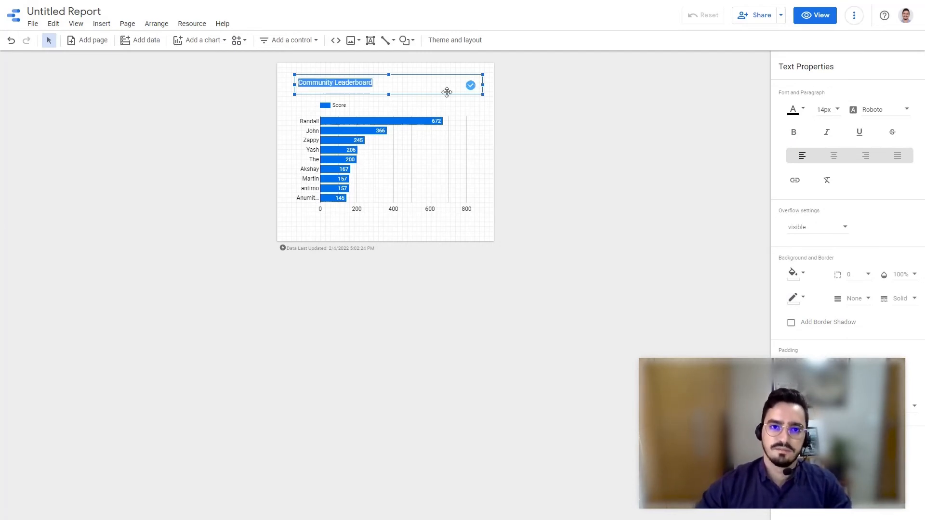
{"action": "left_click", "coordinate": [794, 133]}
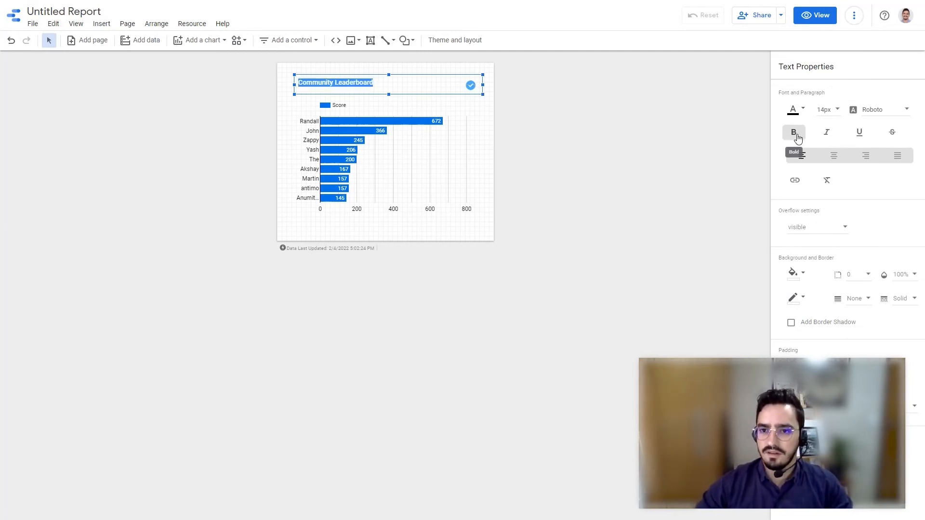
{"action": "left_click", "coordinate": [837, 119]}
{"action": "left_click", "coordinate": [843, 182]}
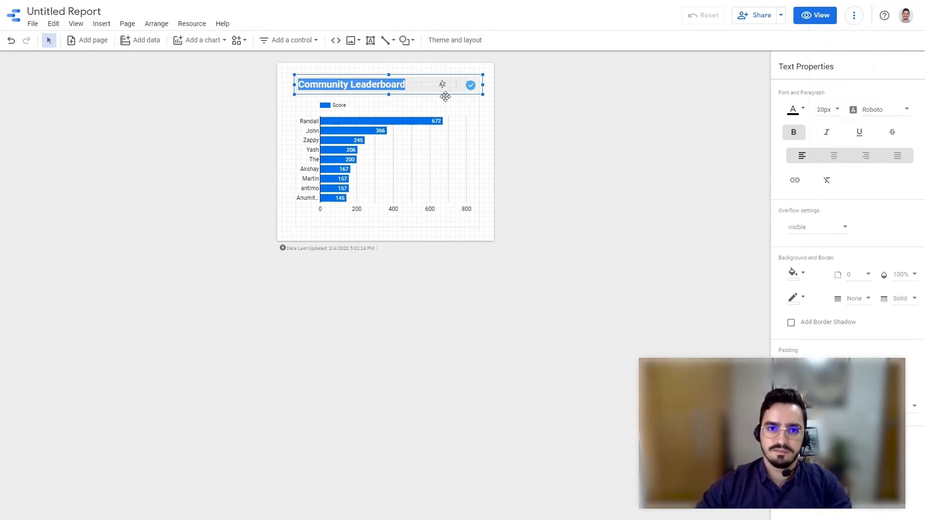
{"action": "left_click_drag", "start_coordinate": [434, 79], "coordinate": [440, 82]}
{"action": "left_click", "coordinate": [575, 103]}
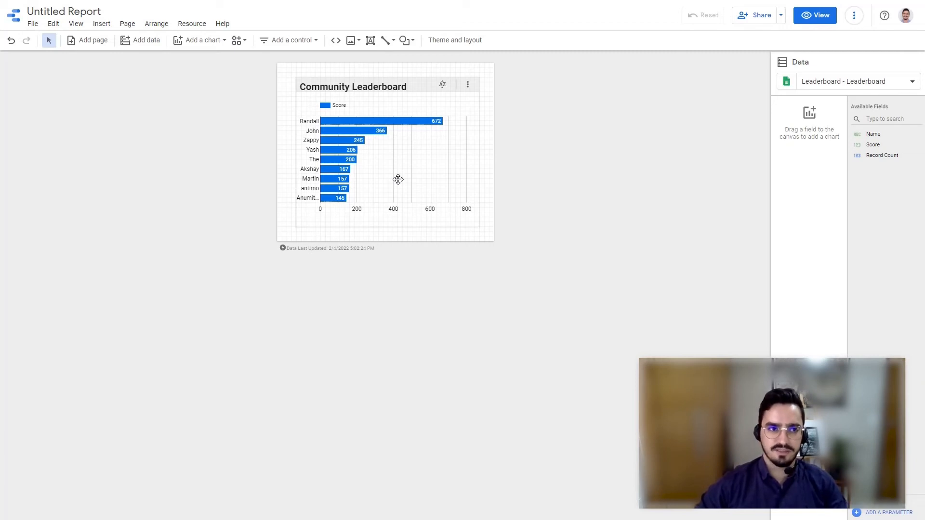
- Set the report's link sharing to "Anyone with the link can view" and save the access change
{"action": "left_click", "coordinate": [768, 19]}
{"action": "left_click", "coordinate": [394, 206]}
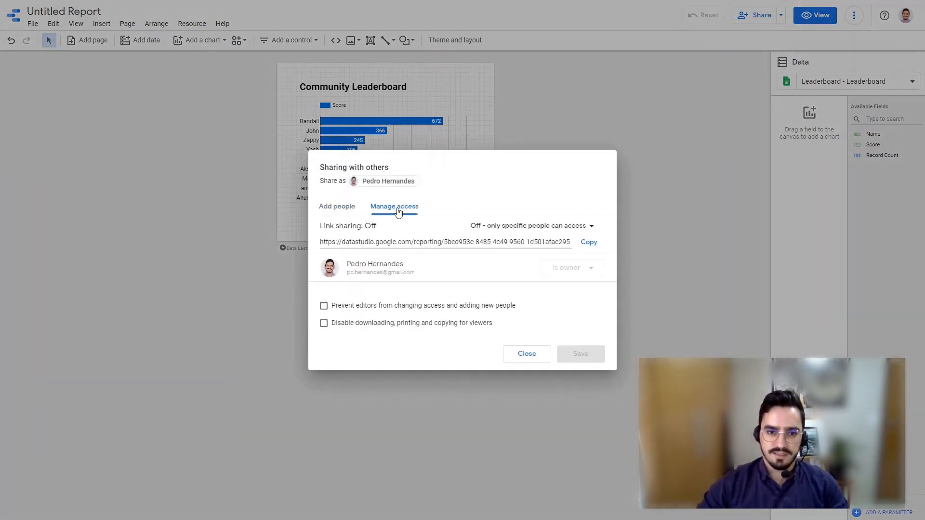
{"action": "left_click", "coordinate": [561, 233]}
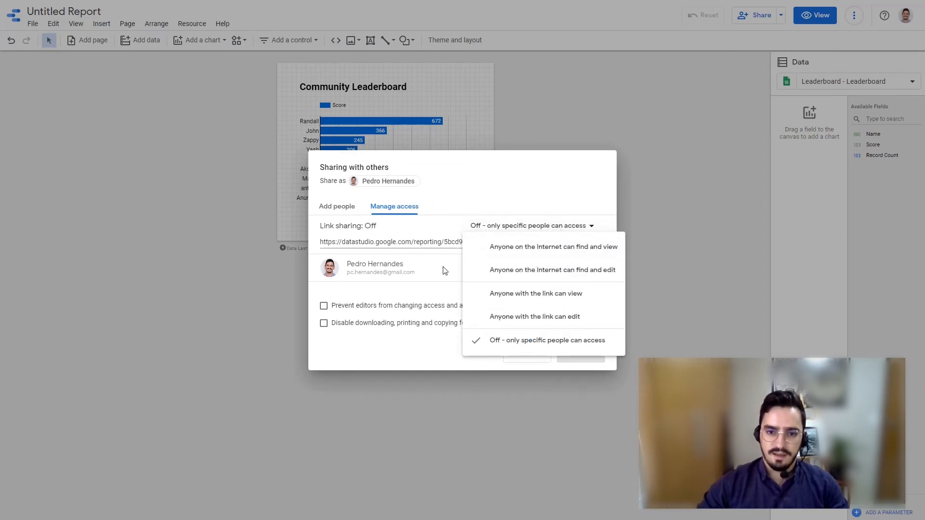
{"action": "left_click", "coordinate": [559, 299]}
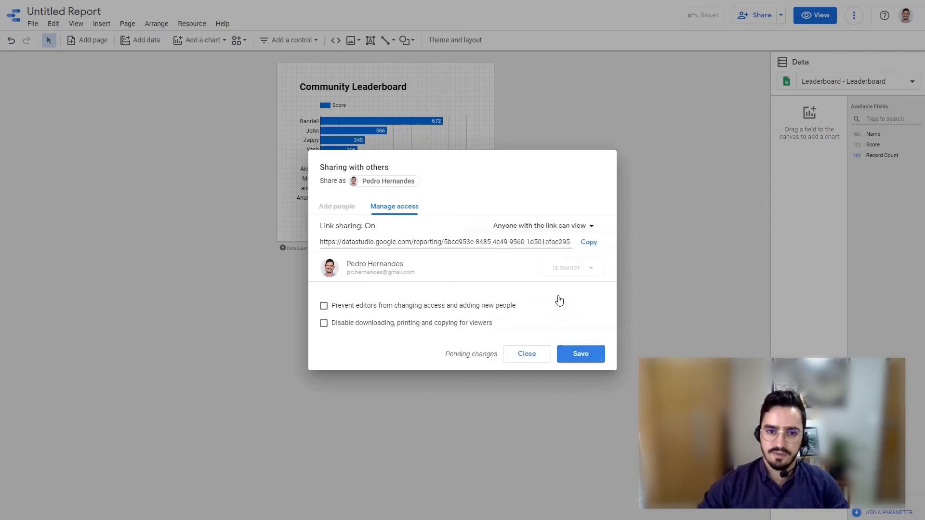
{"action": "left_click", "coordinate": [578, 355]}
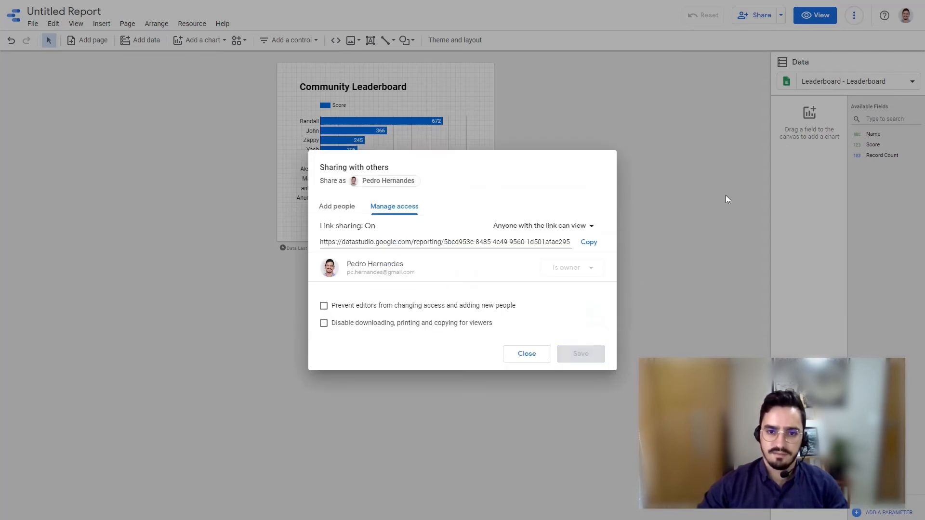
{"action": "left_click", "coordinate": [530, 360]}
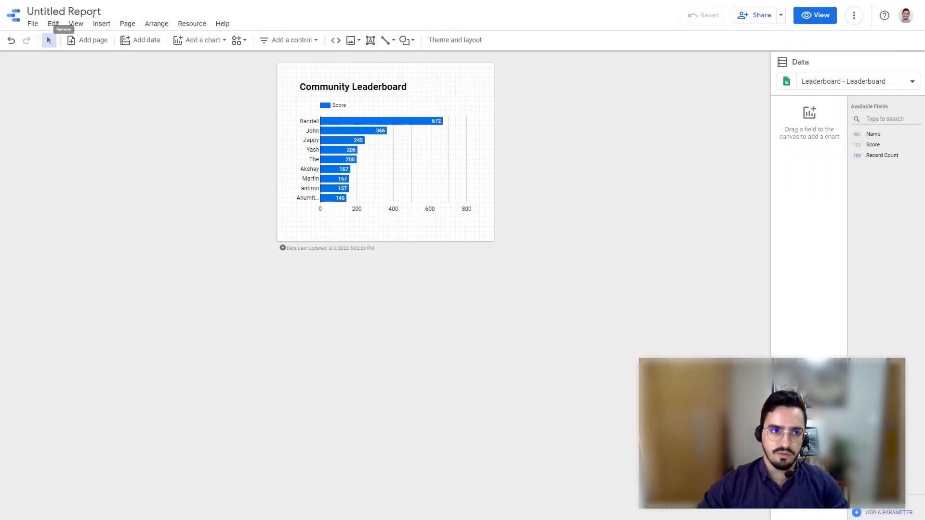
- Rename the report as Community Leaderboard
{"action": "left_click", "coordinate": [93, 13]}
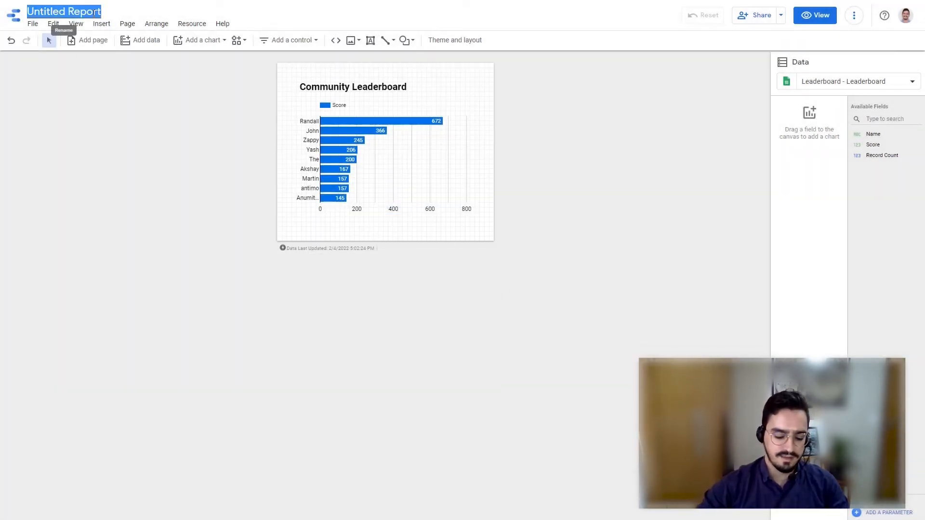
{"action": "type", "text": "Communit"}
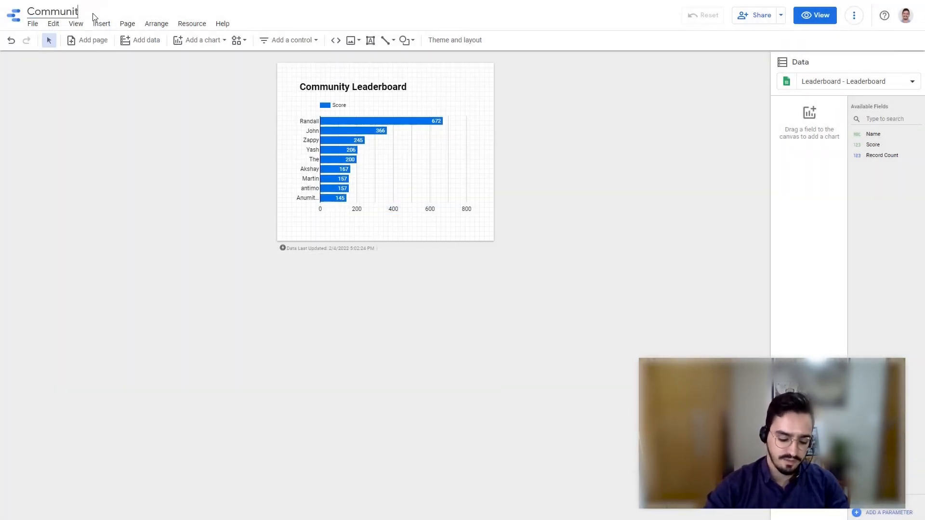
{"action": "type", "text": "y Leader"}
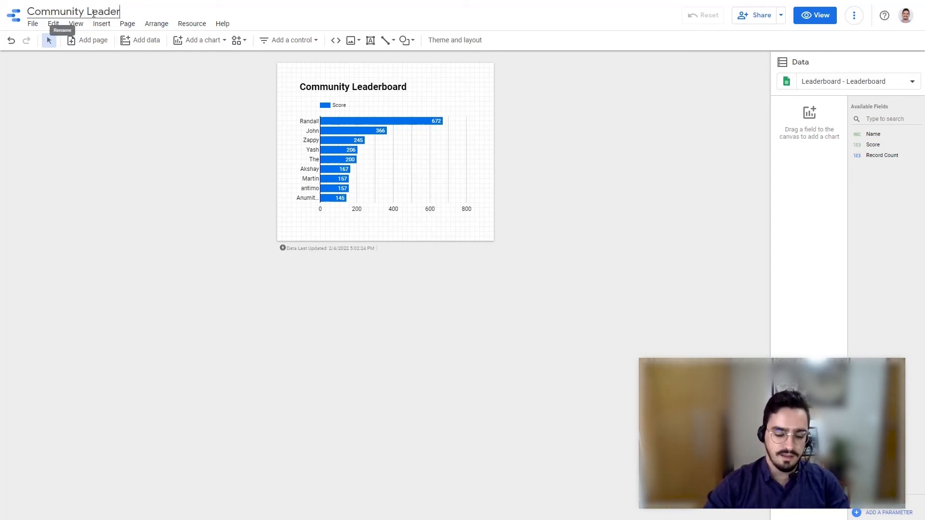
{"action": "type", "text": "board"}
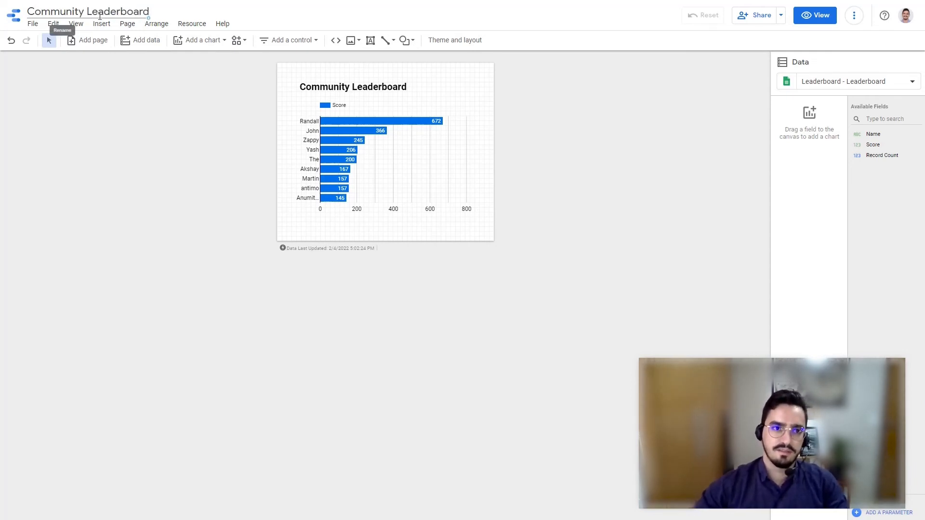
{"action": "left_click", "coordinate": [580, 169]}
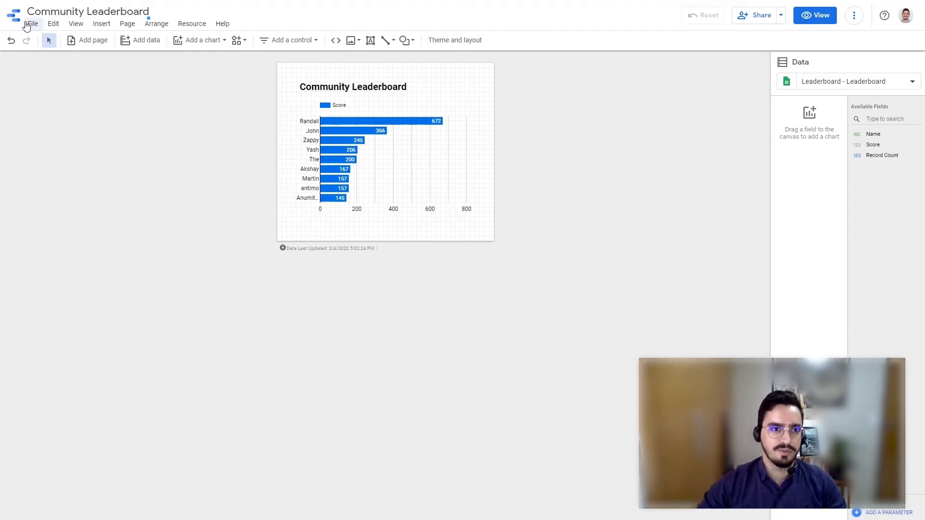
- Copy the report's Embed URL to the clipboard with embedding enabled
{"action": "left_click", "coordinate": [30, 24]}
{"action": "left_click", "coordinate": [50, 172]}
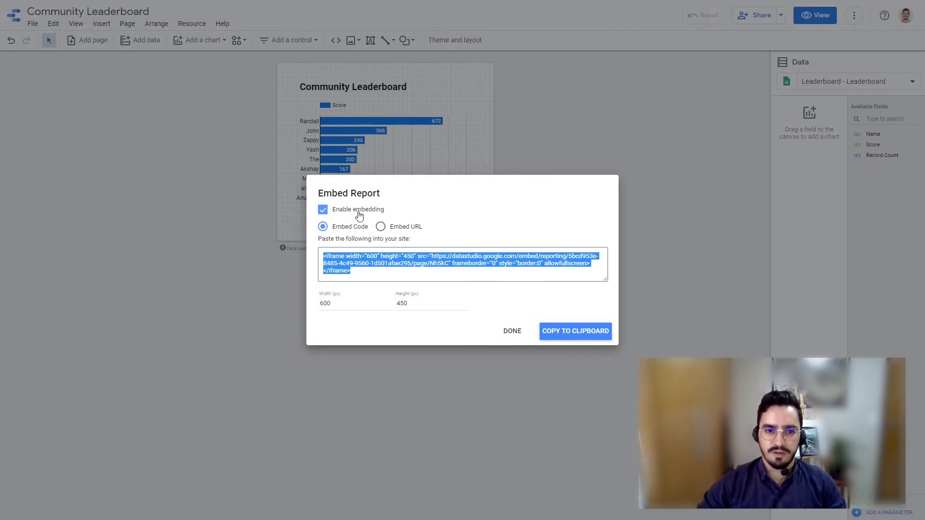
{"action": "left_click", "coordinate": [380, 227]}
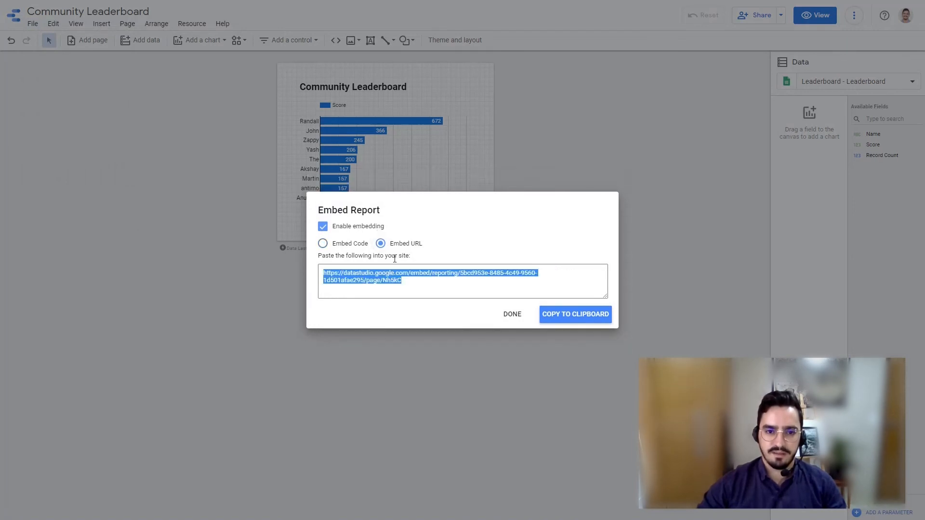
{"action": "left_click", "coordinate": [556, 316]}
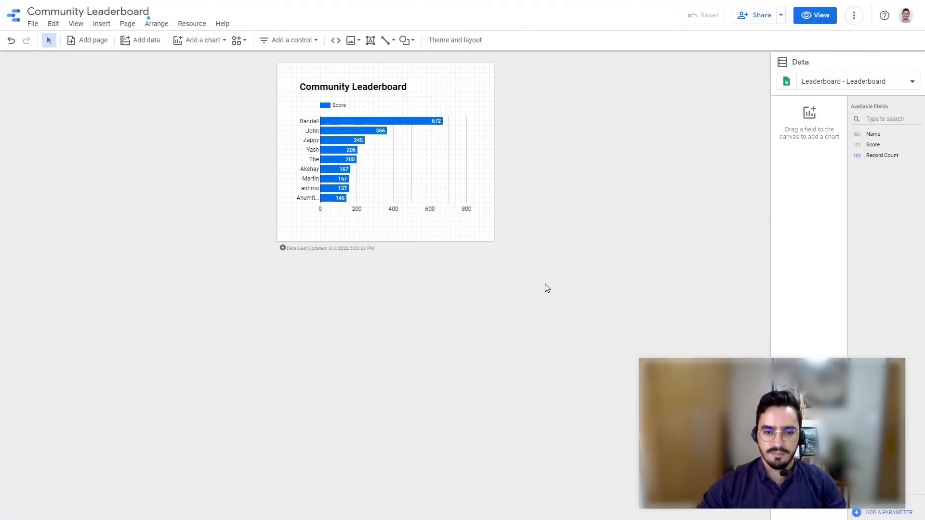
- Switch to the Gumroad community and draft a new post in Test 1 titled "Leaderboard" with the text "Here are our top members:"
{"action": "key", "text": "alt+Tab"}
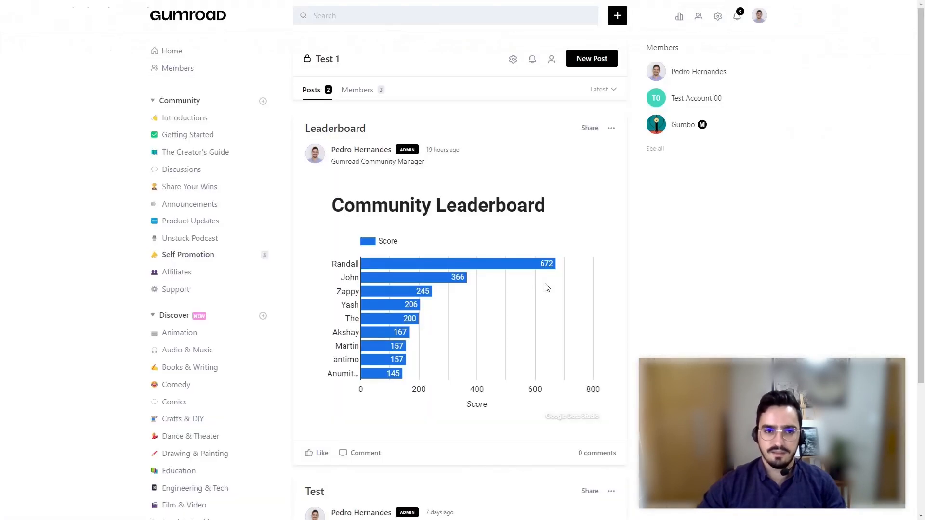
{"action": "left_click", "coordinate": [592, 63]}
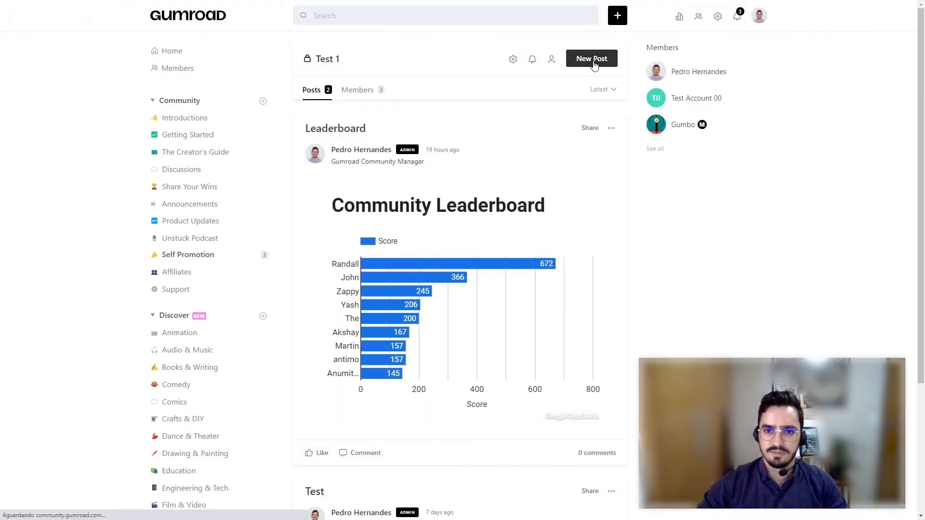
{"action": "left_click", "coordinate": [459, 146]}
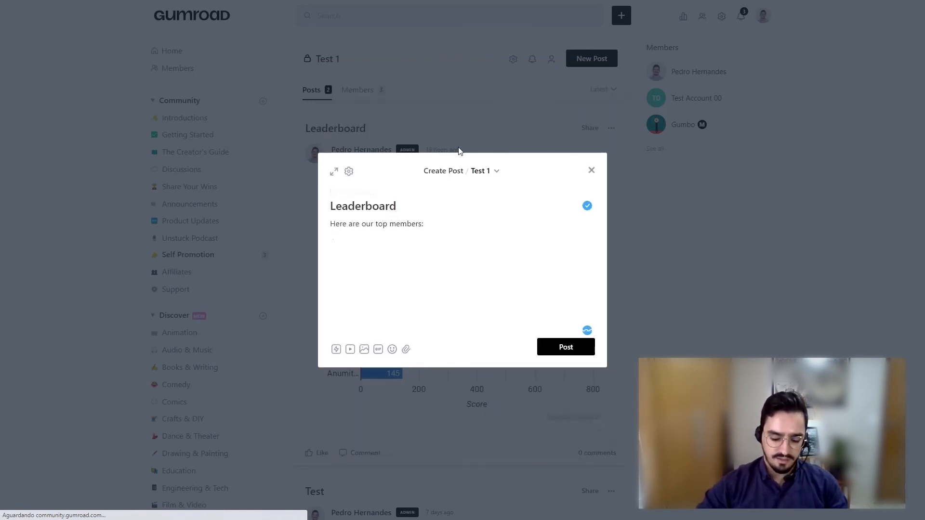
- Embed the copied Data Studio report link below the post's intro text and publish the post
{"action": "type", "text": "/goo"}
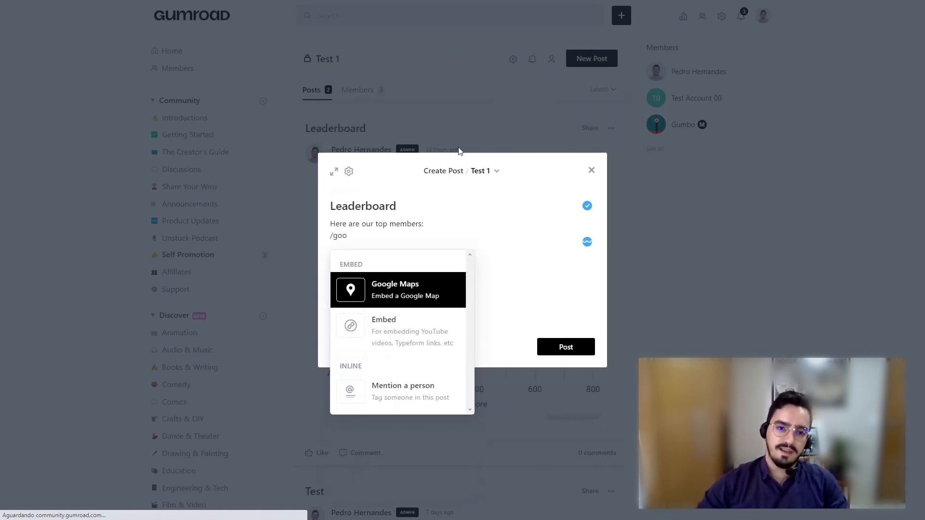
{"action": "left_click", "coordinate": [409, 331]}
{"action": "key", "text": "ctrl+v"}
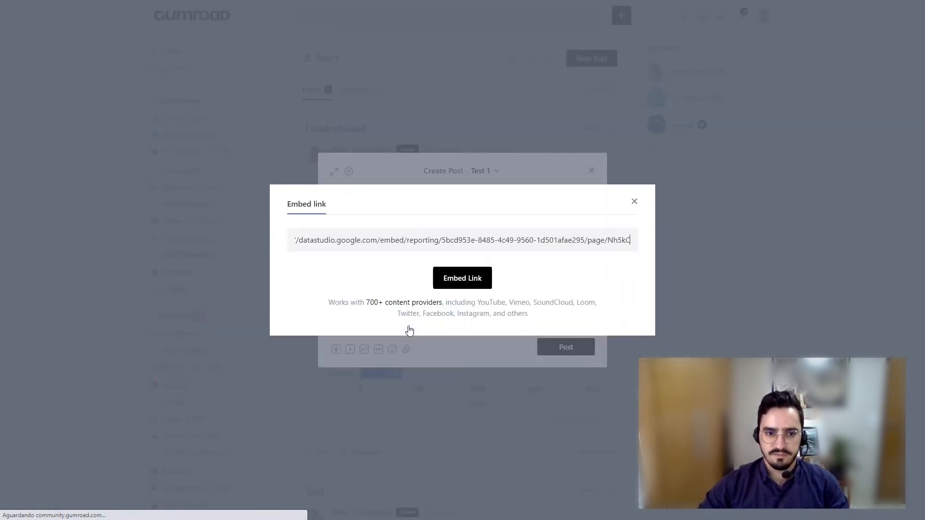
{"action": "left_click", "coordinate": [461, 280]}
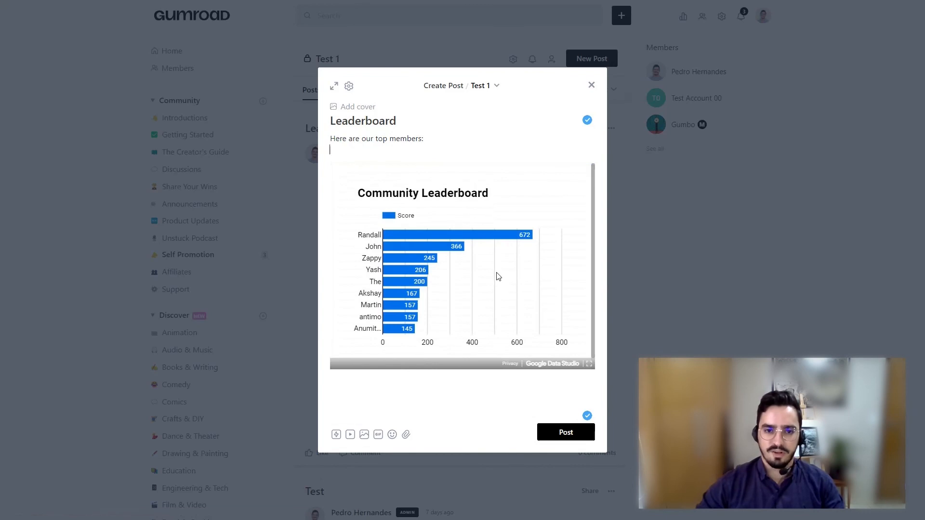
{"action": "left_click", "coordinate": [556, 437]}
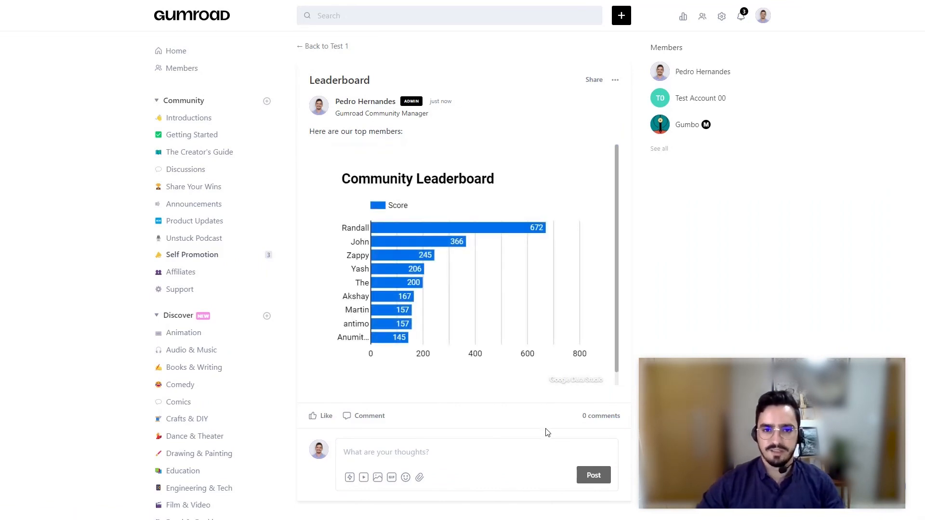
{"action": "left_click", "coordinate": [616, 81]}
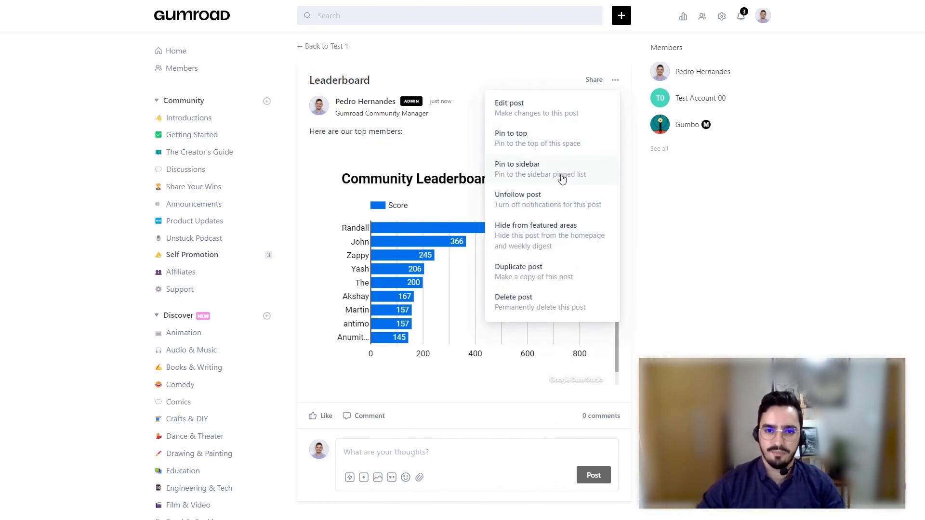
{"action": "left_click", "coordinate": [656, 226]}
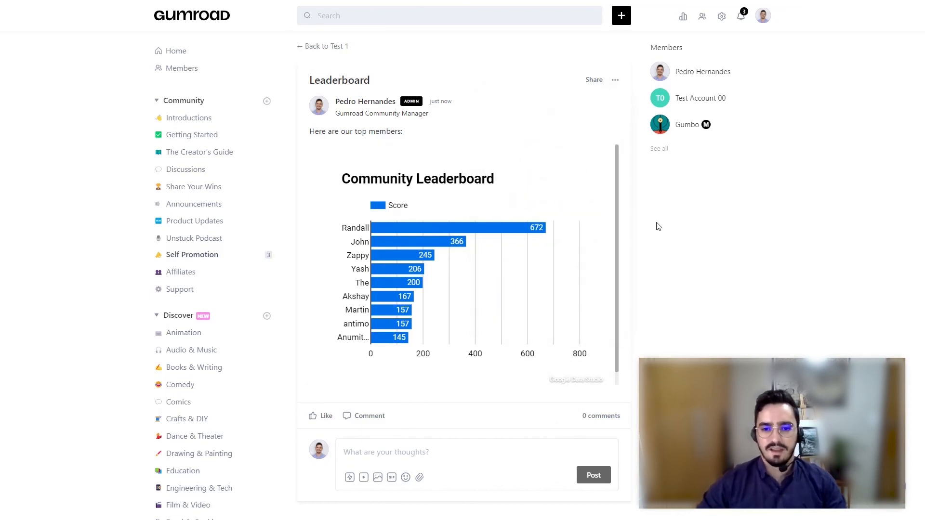